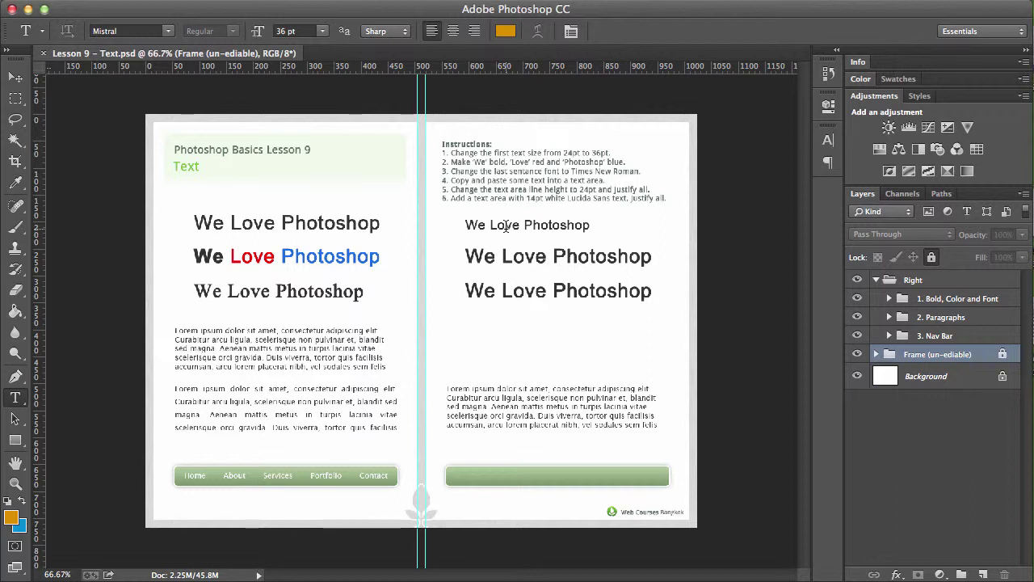
# Select the whole first "We Love Photoshop" line on the right page as editable text and exit text editing.
pyautogui.tripleClick(506, 227)
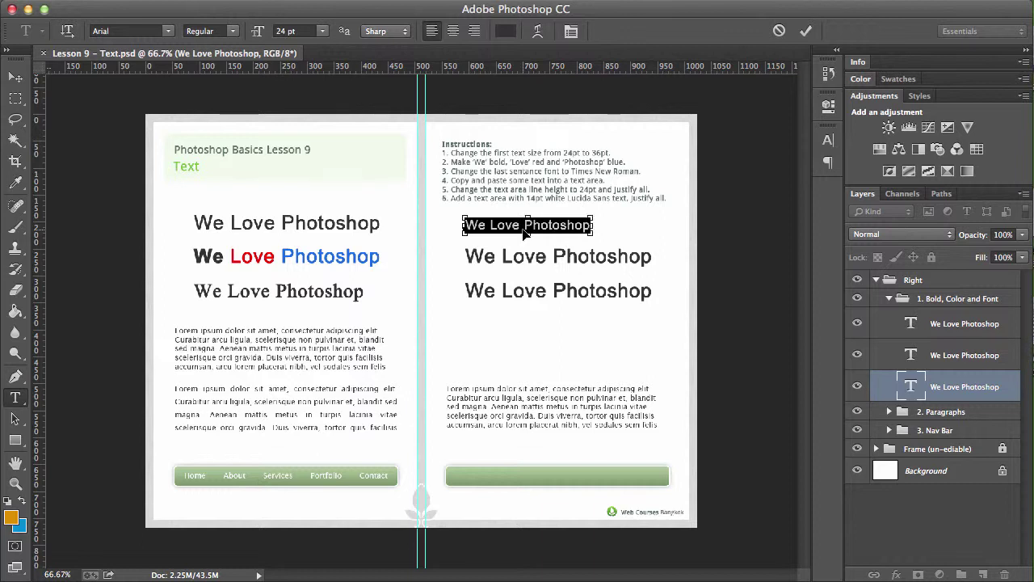
pyautogui.press('super+Return')
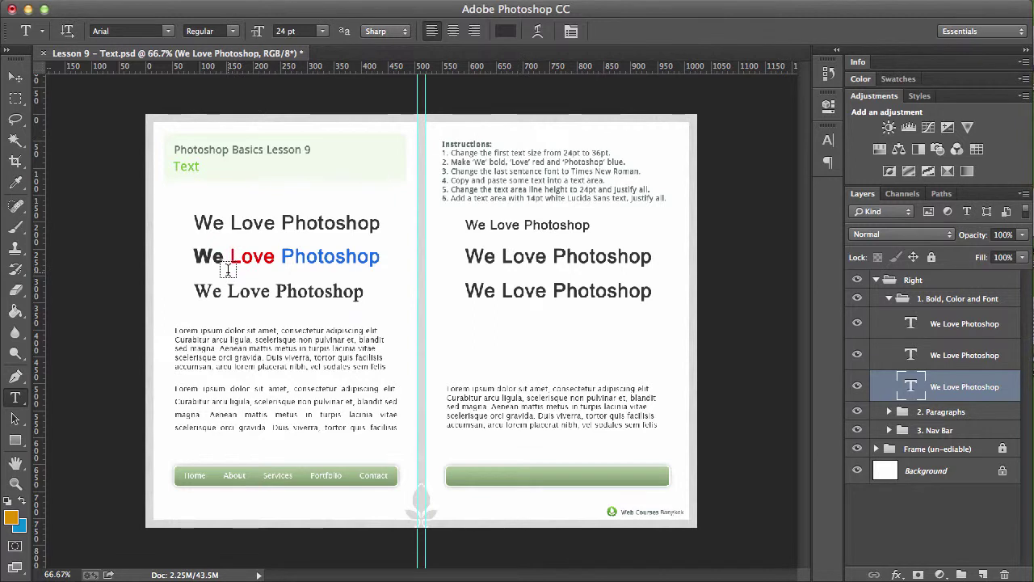
pyautogui.tripleClick(496, 225)
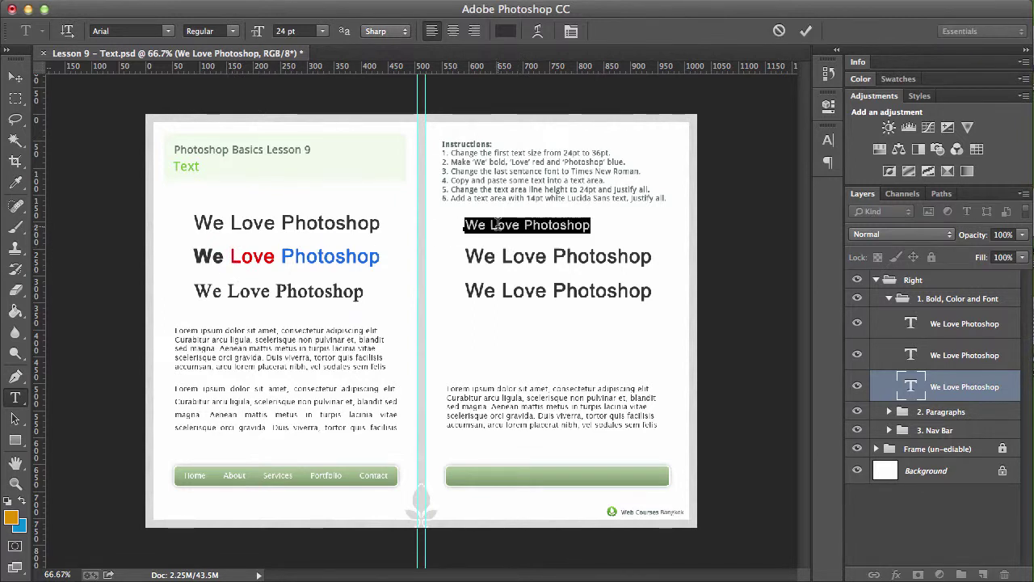
pyautogui.press('Escape')
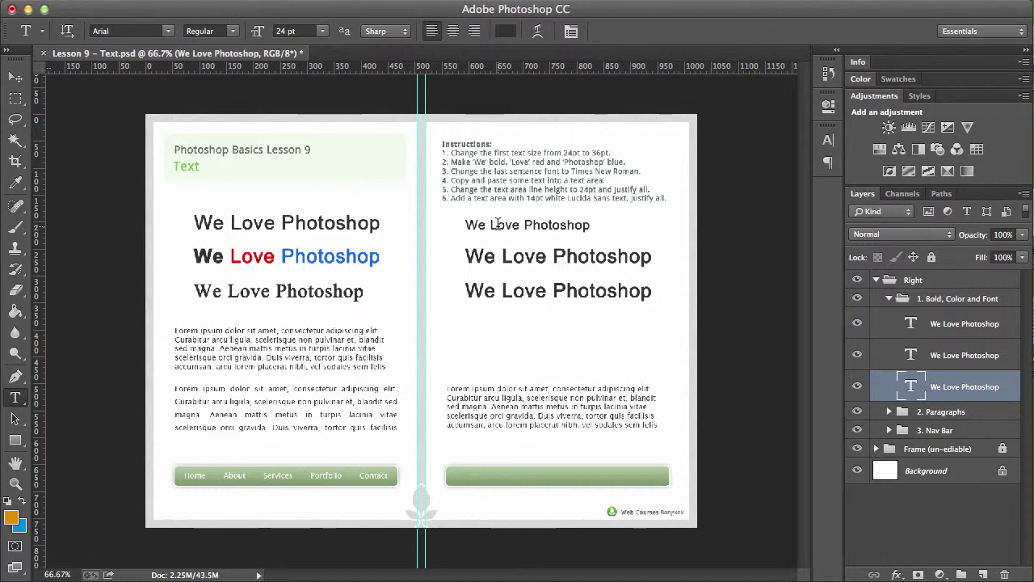
pyautogui.tripleClick(496, 225)
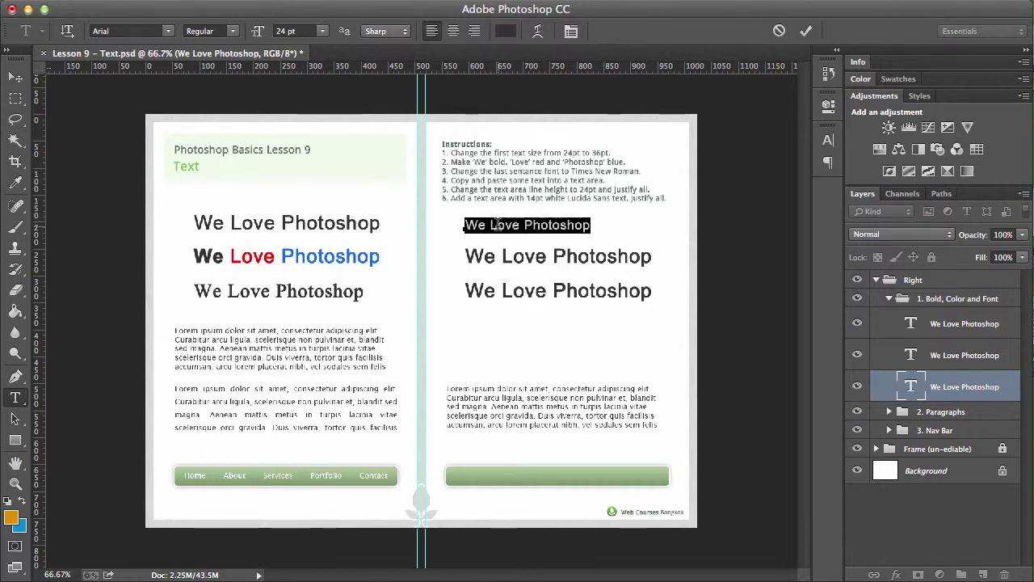
pyautogui.press('super')
pyautogui.press('super+Return')
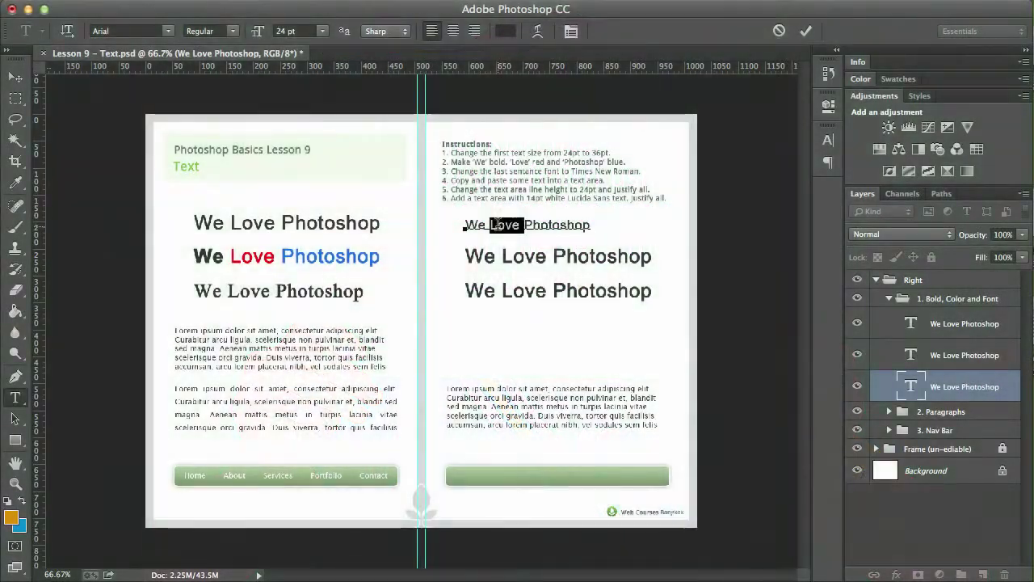
pyautogui.tripleClick(496, 225)
pyautogui.press('super+Return')
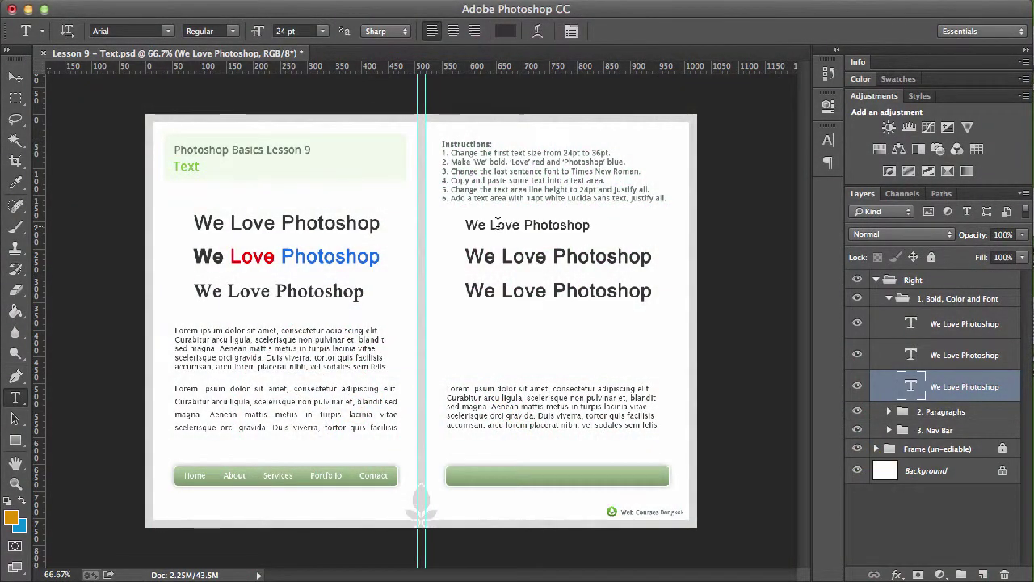
# Delete the text of the first "We Love Photoshop" line on the right page, and undo the deletion.
pyautogui.tripleClick(496, 225)
pyautogui.press('BackSpace')
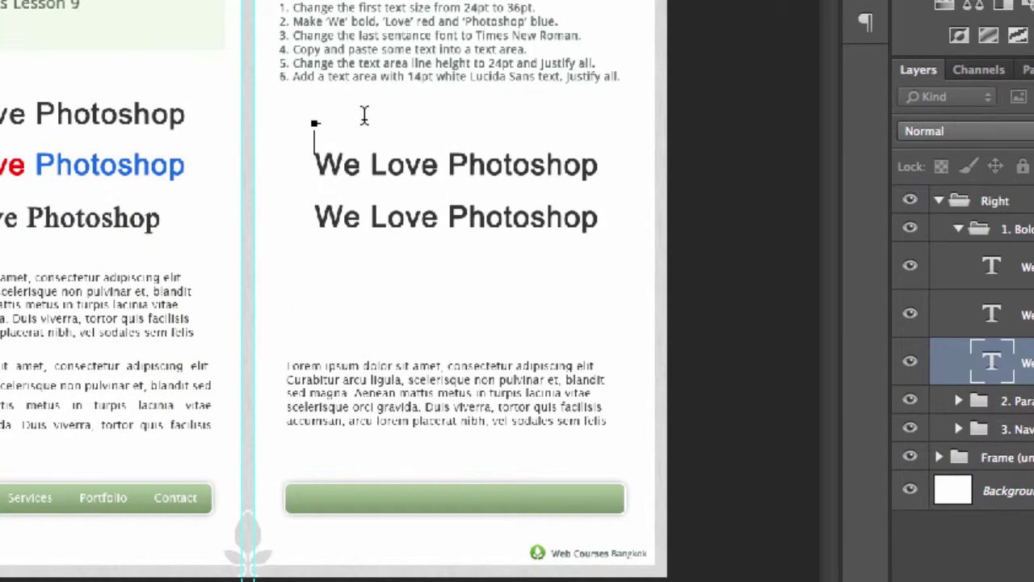
pyautogui.press('super+Return')
pyautogui.press('super+z')
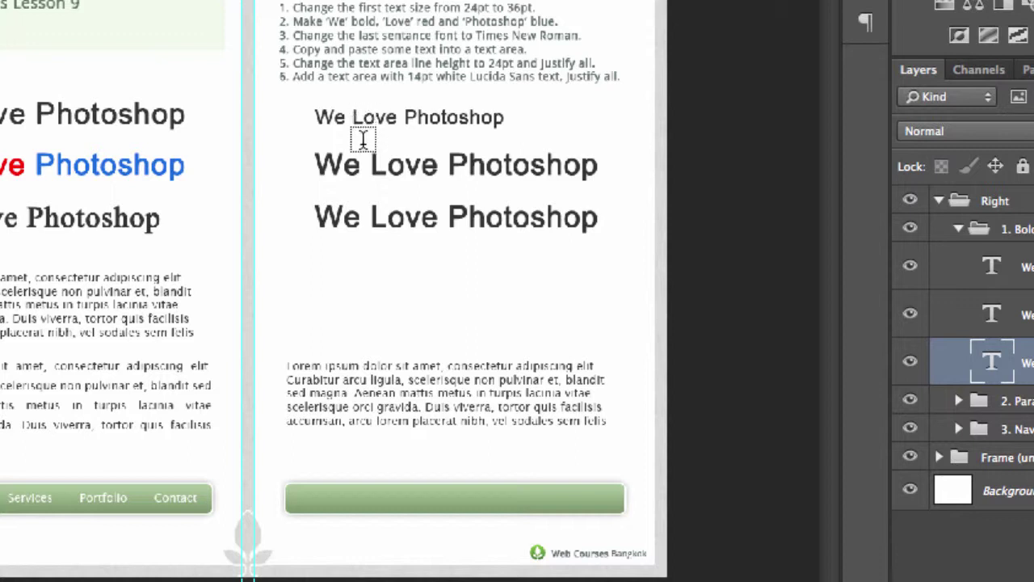
pyautogui.click(364, 118)
pyautogui.tripleClick(365, 117)
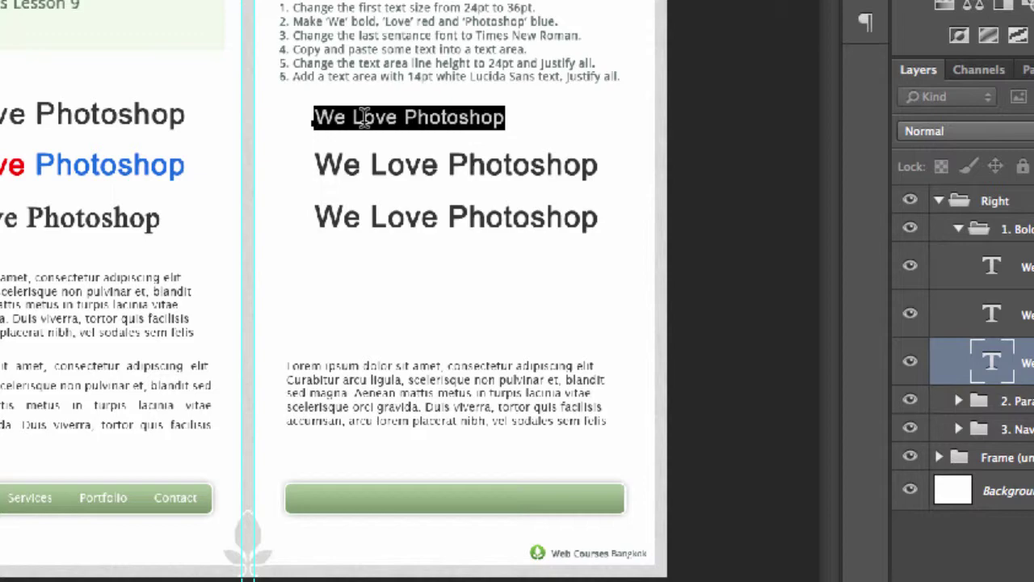
pyautogui.press('super+Return')
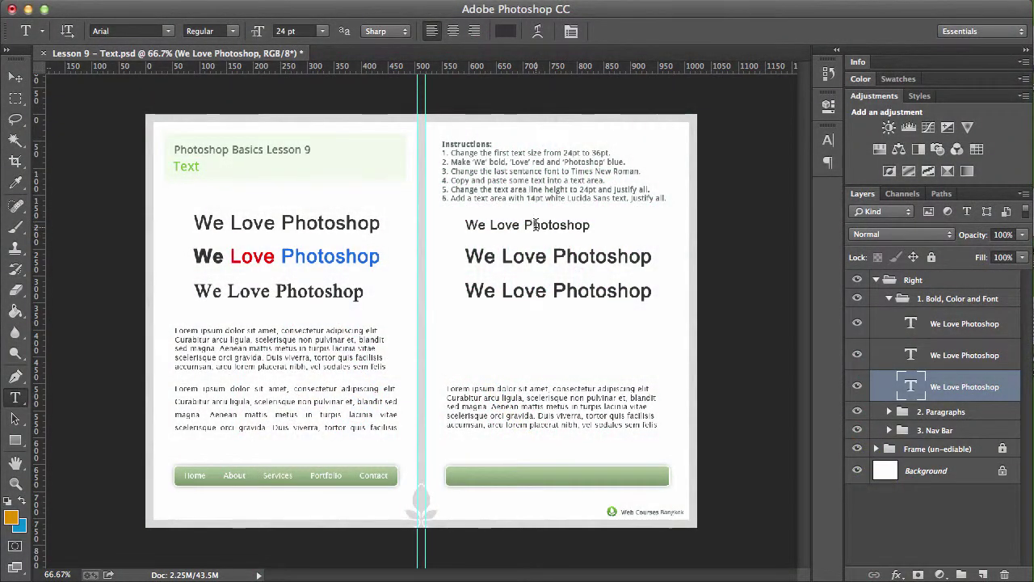
# Set the font size of the first "We Love Photoshop" line on the right page to 38 pt.
pyautogui.tripleClick(535, 227)
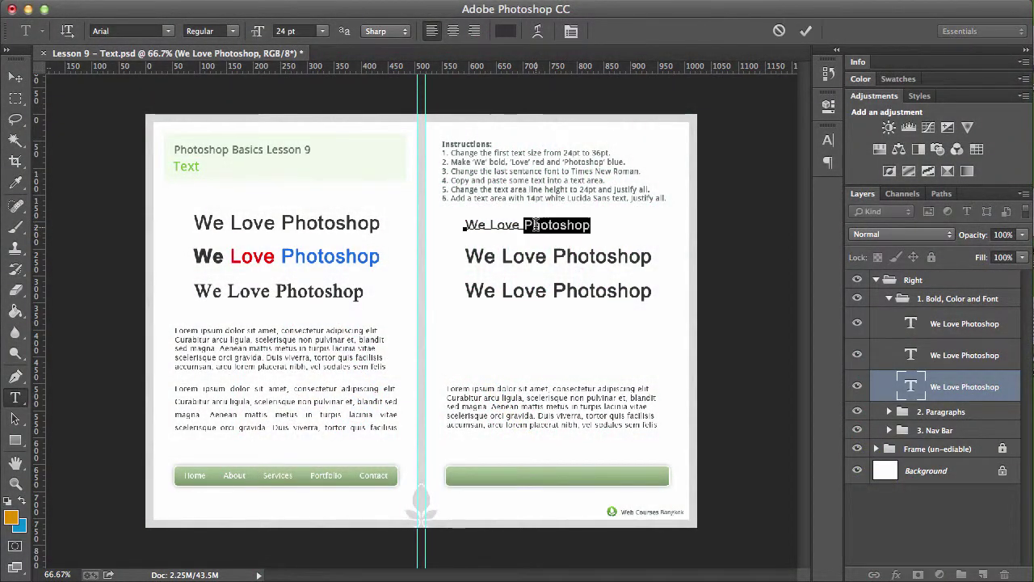
pyautogui.click(322, 31)
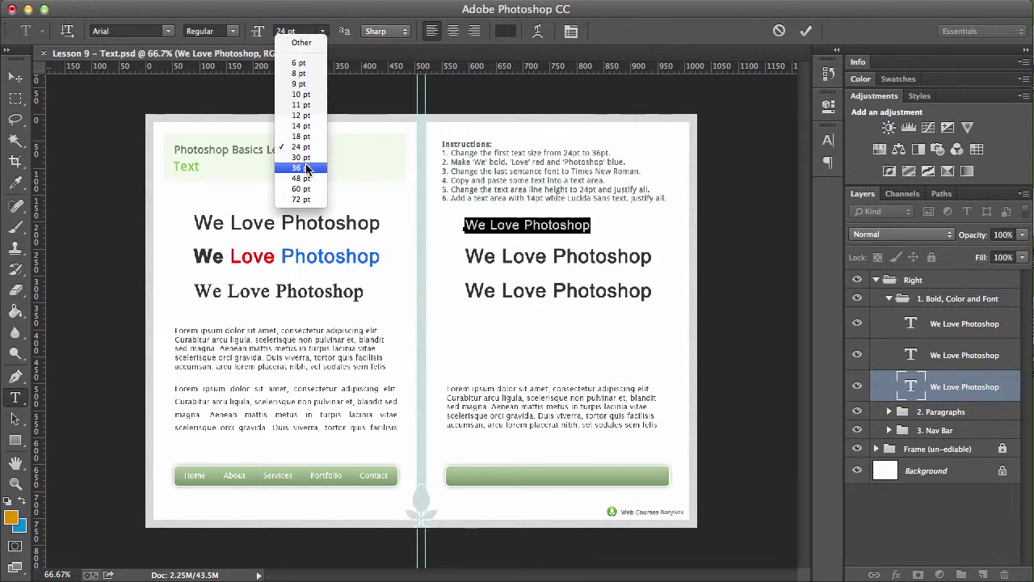
pyautogui.click(289, 30)
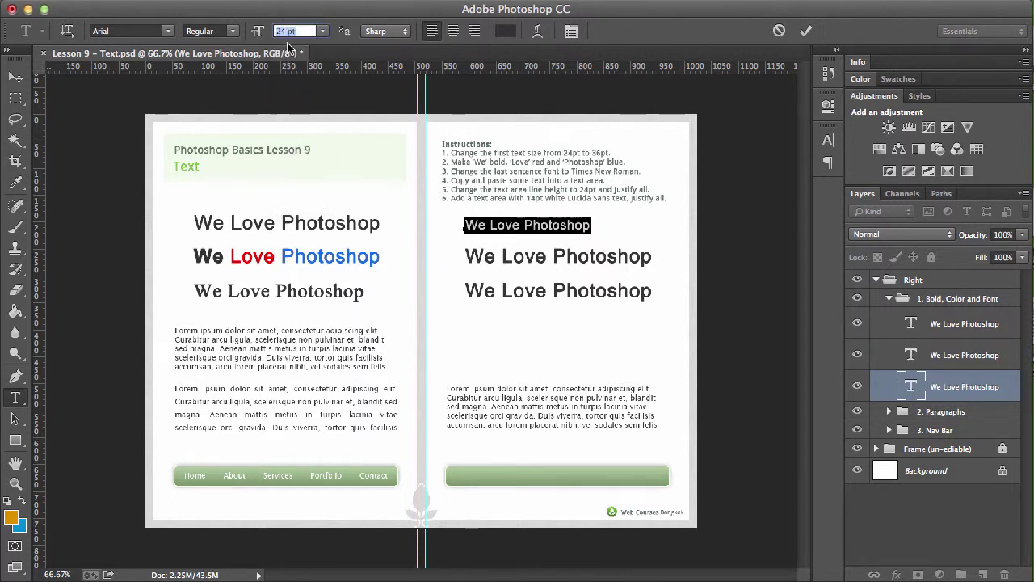
pyautogui.write('38')
pyautogui.press('Return')
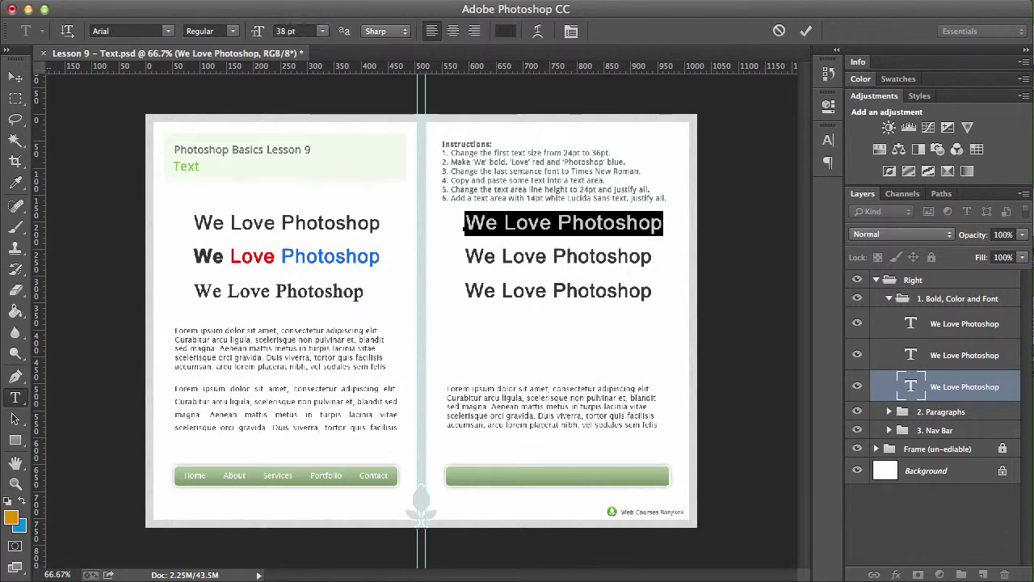
pyautogui.click(565, 218)
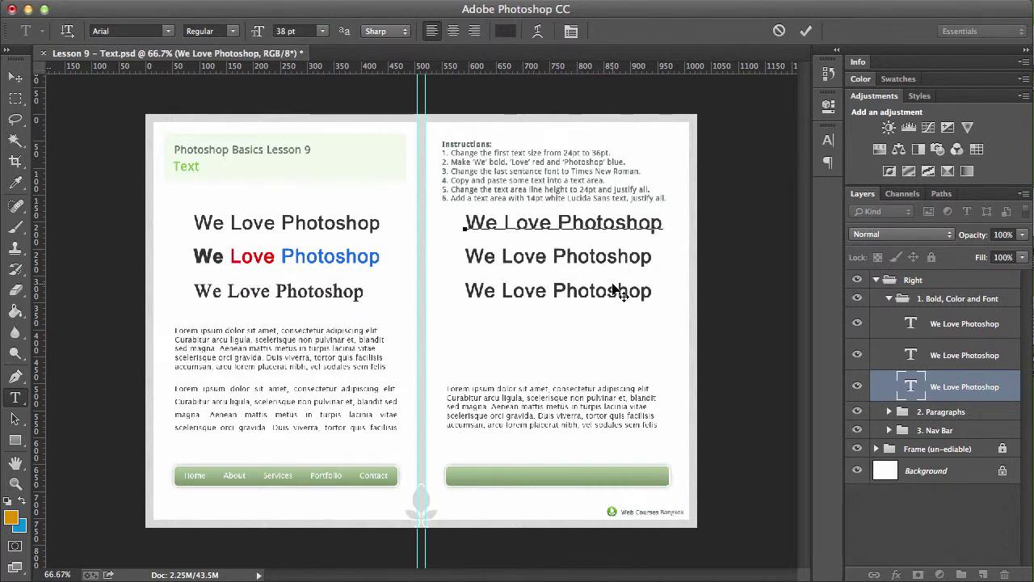
pyautogui.press('super+Return')
# Open the second "We Love Photoshop" line on the right page for text editing and exit again.
pyautogui.press('super+equal')
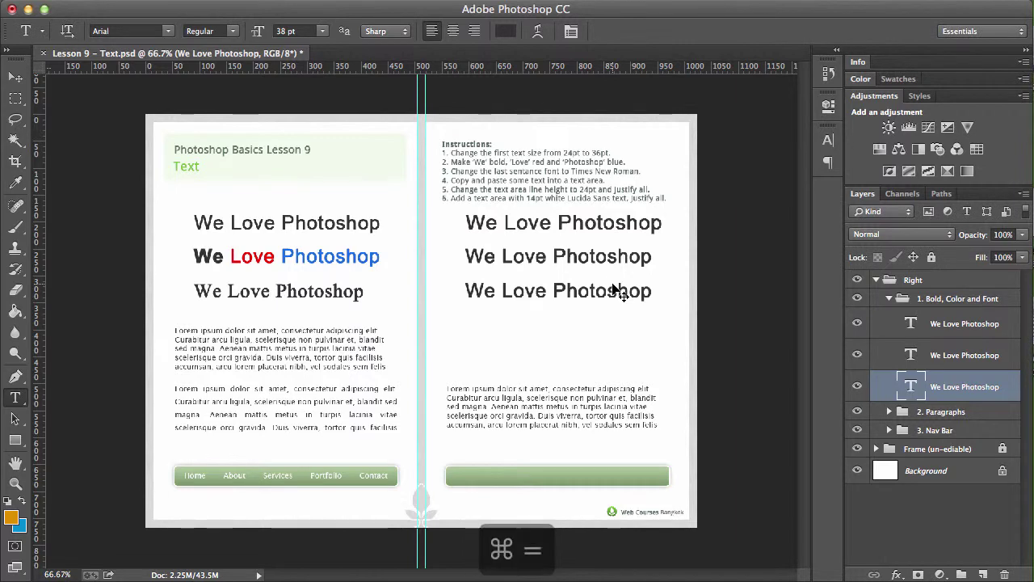
pyautogui.moveTo(702, 276); pyautogui.dragTo(592, 343)
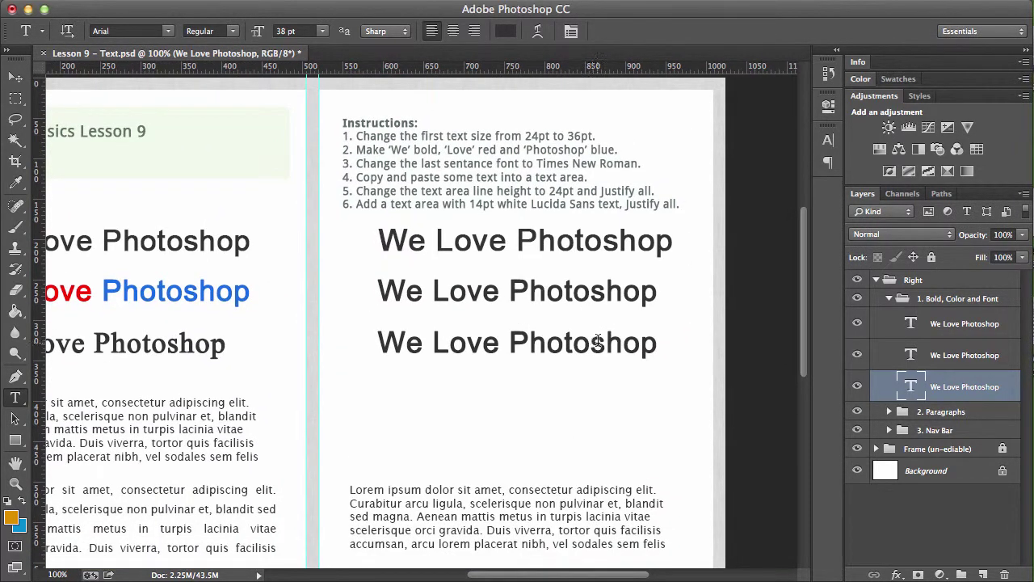
pyautogui.moveTo(438, 331); pyautogui.dragTo(569, 329)
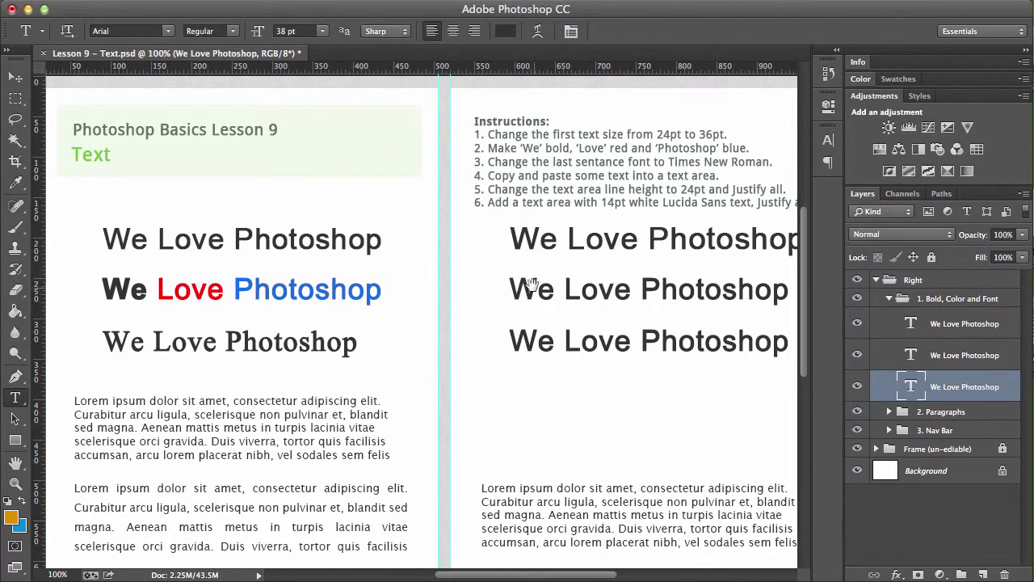
pyautogui.moveTo(555, 295); pyautogui.dragTo(523, 291)
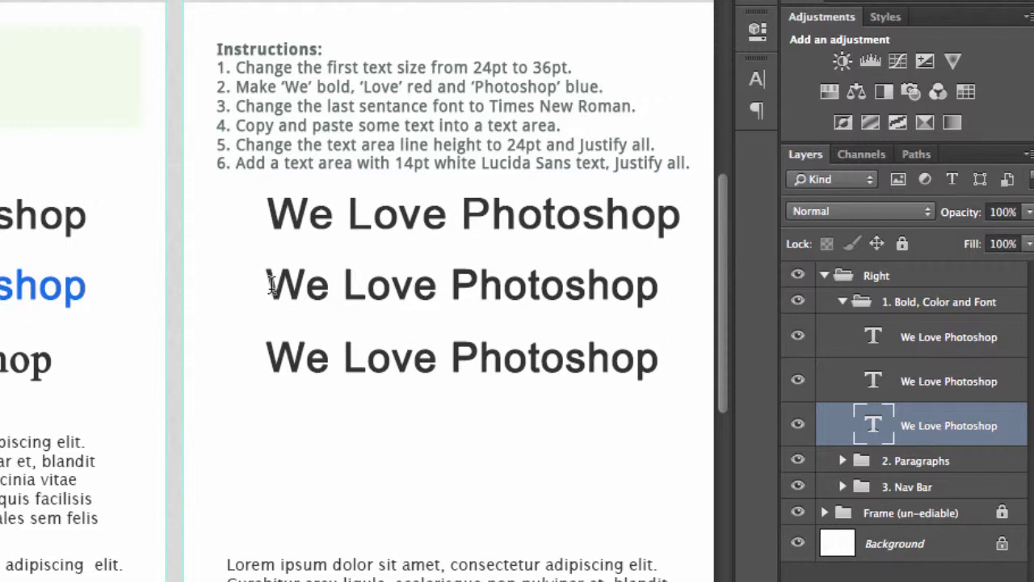
pyautogui.click(275, 284)
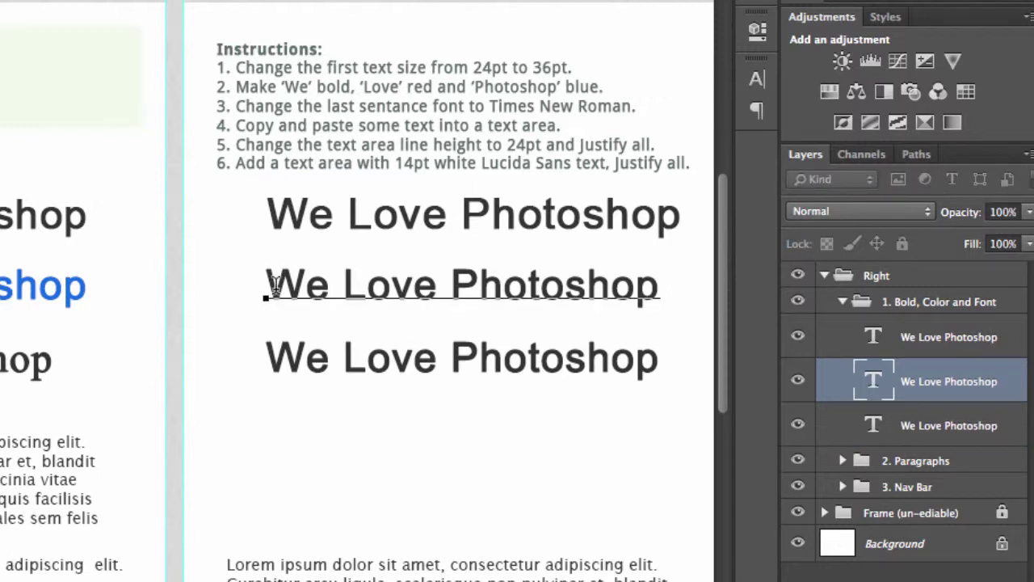
pyautogui.press('super+Return')
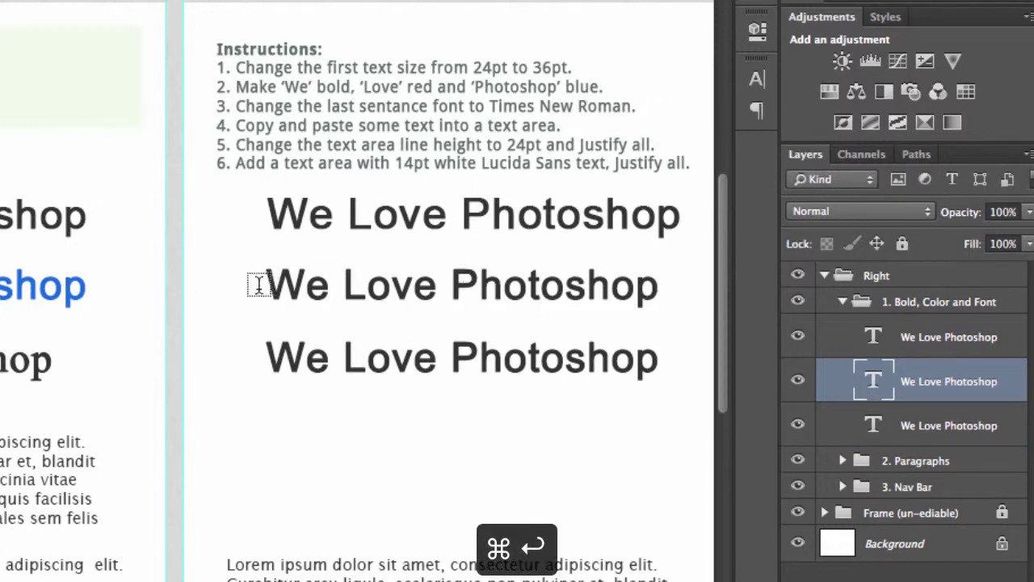
# Place empty text layers around the first two lines on the right page, and delete those empty layers.
pyautogui.click(202, 275)
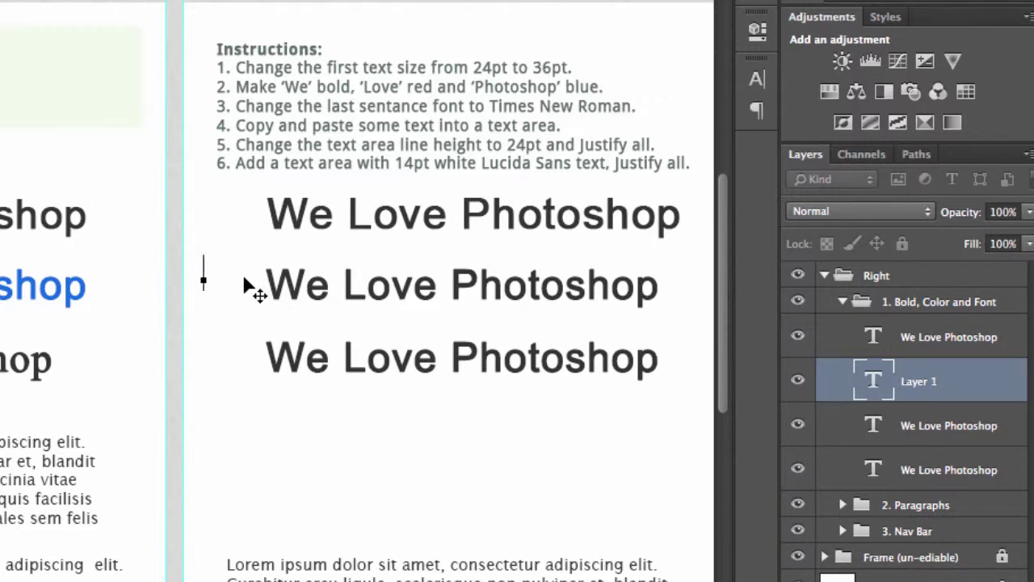
pyautogui.press('super+Return')
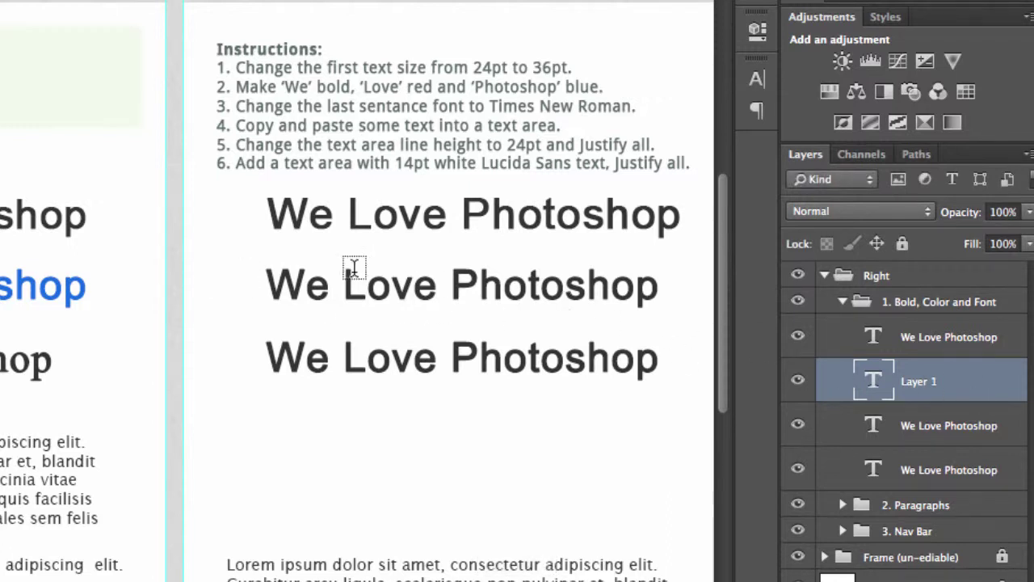
pyautogui.click(244, 255)
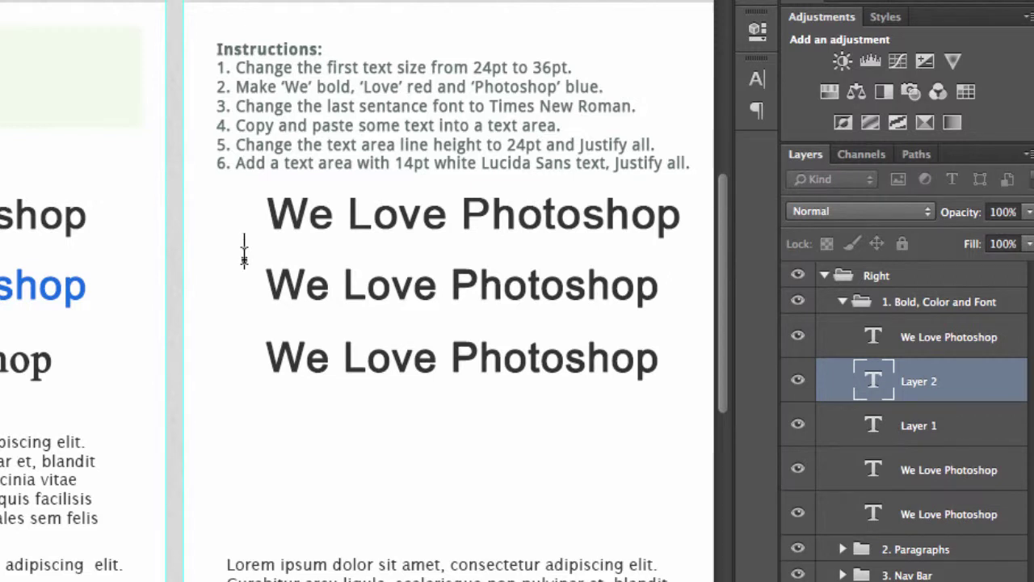
pyautogui.press('super+Return')
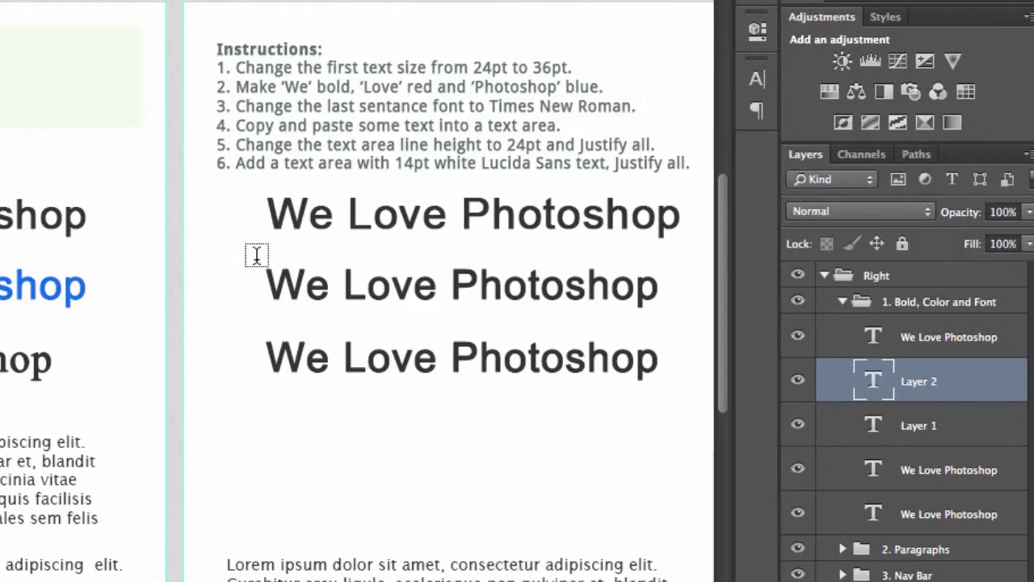
pyautogui.click(301, 234)
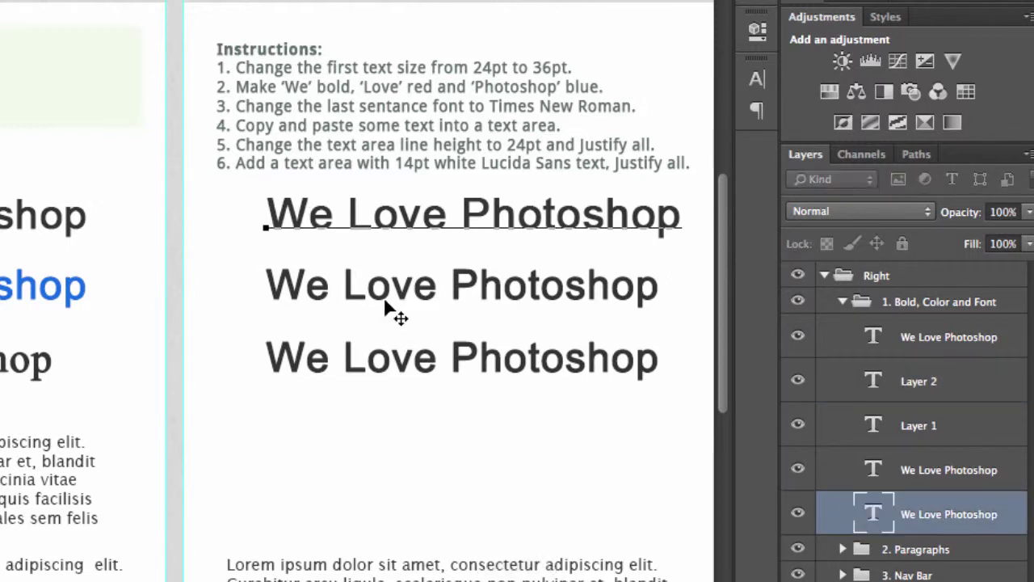
pyautogui.press('super+Return')
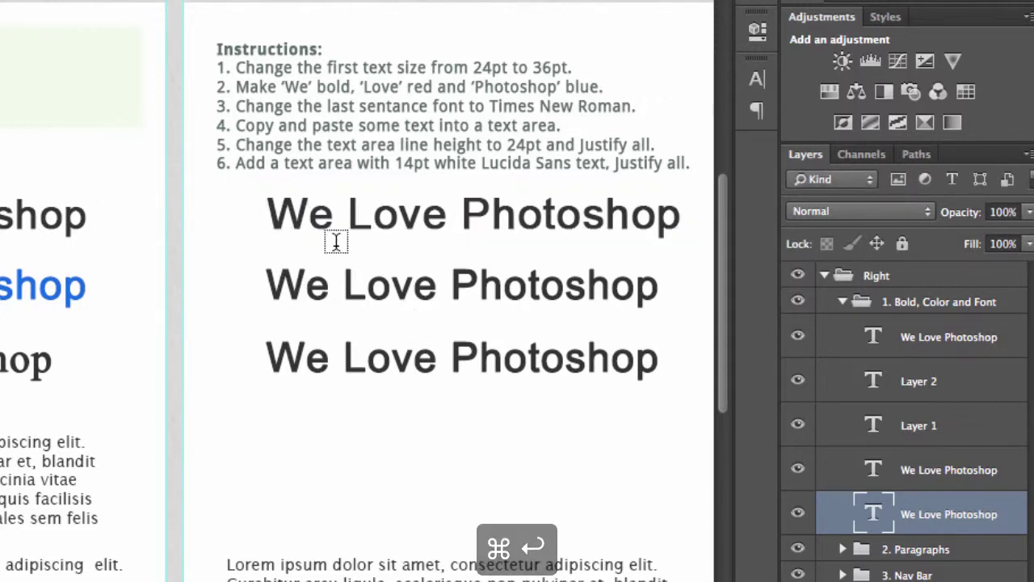
pyautogui.click(336, 243)
pyautogui.press('super+Return')
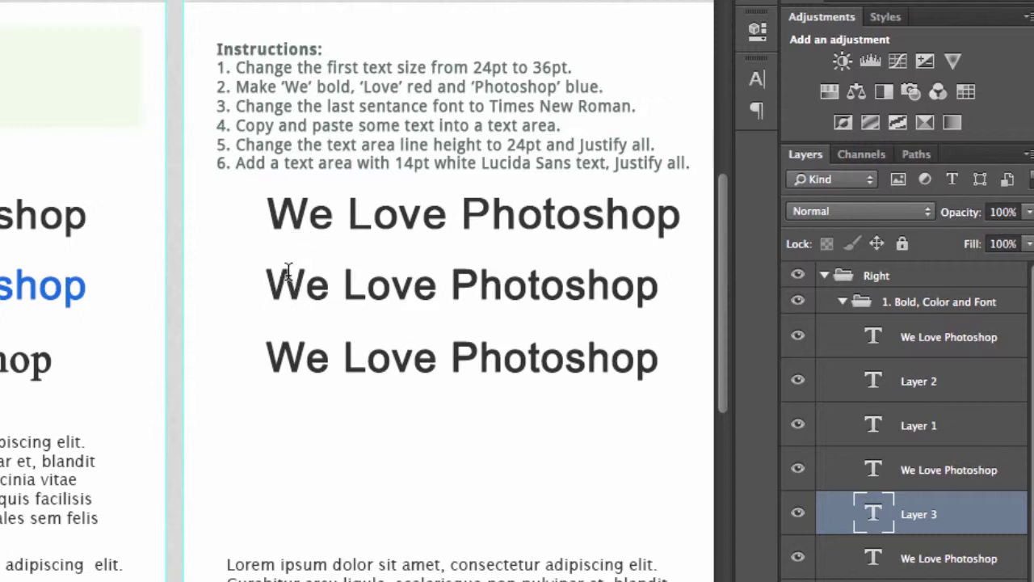
pyautogui.click(913, 381)
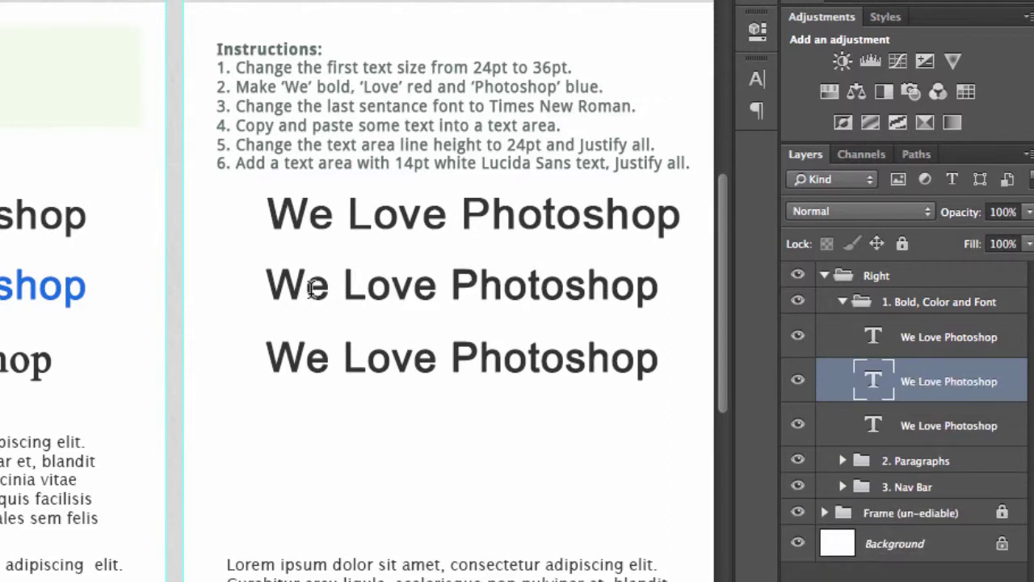
# Make the word "We" bold in the second "We Love Photoshop" line on the right page.
pyautogui.click(268, 283)
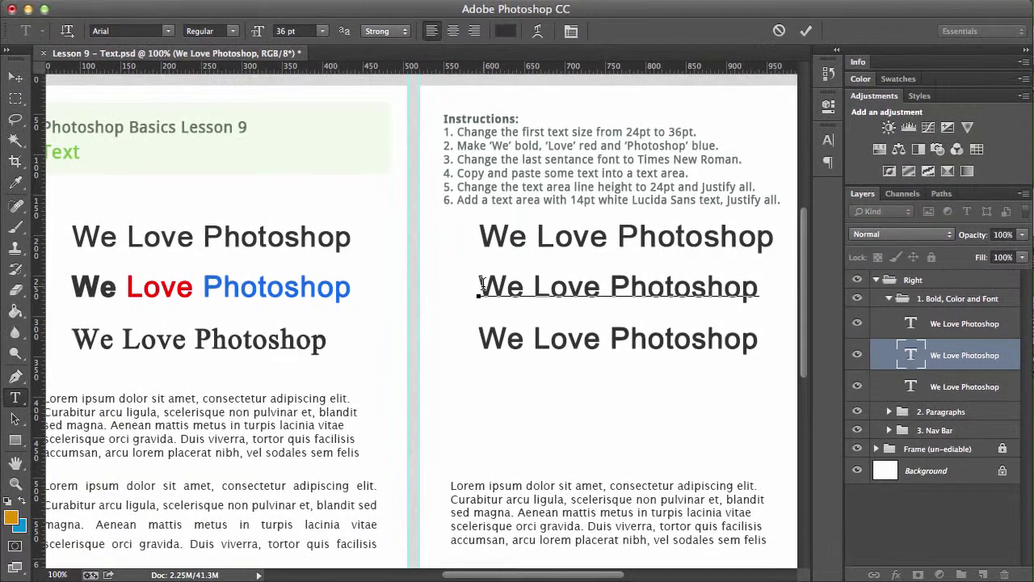
pyautogui.moveTo(480, 286); pyautogui.dragTo(525, 287)
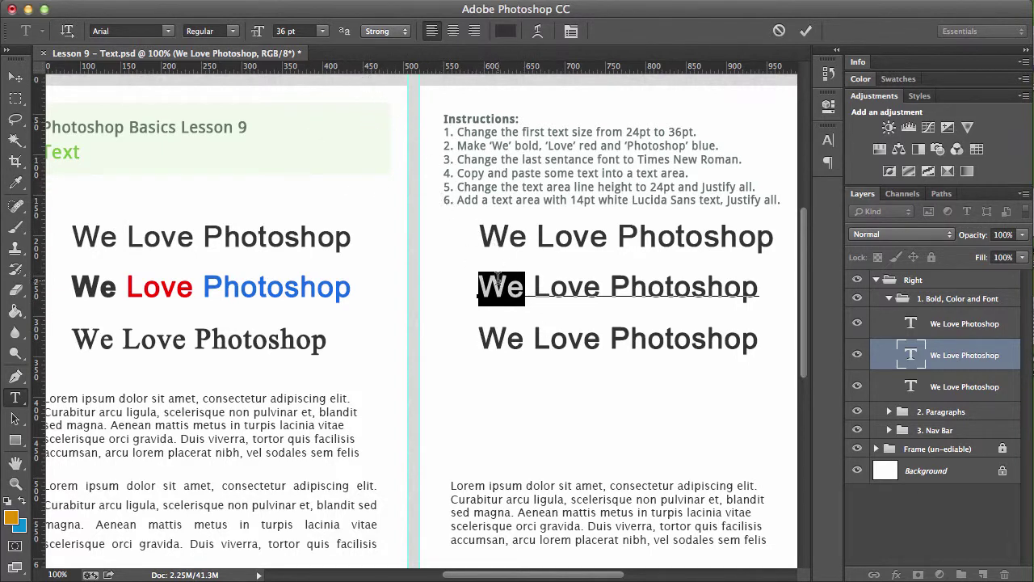
pyautogui.rightClick(498, 279)
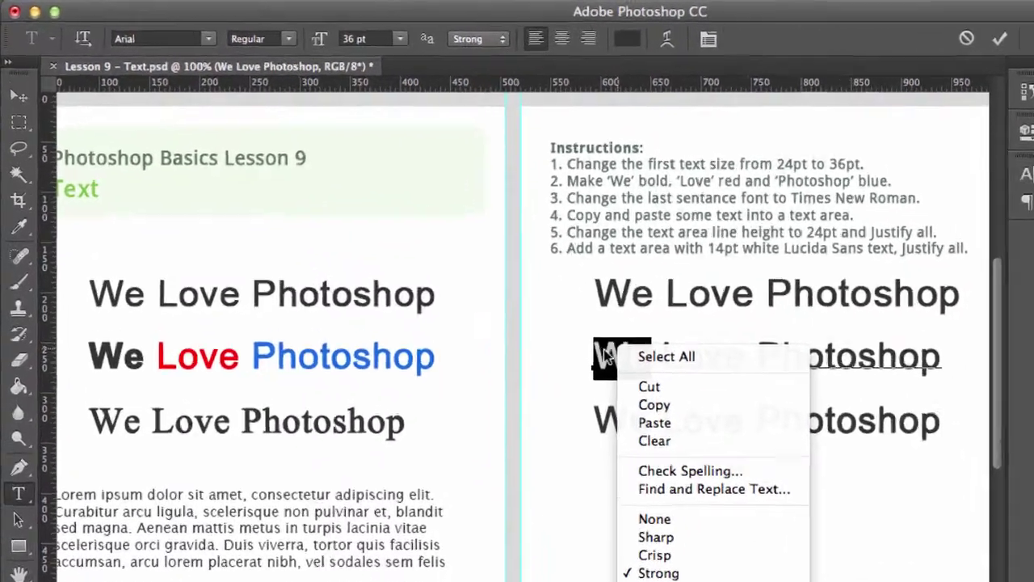
pyautogui.click(493, 283)
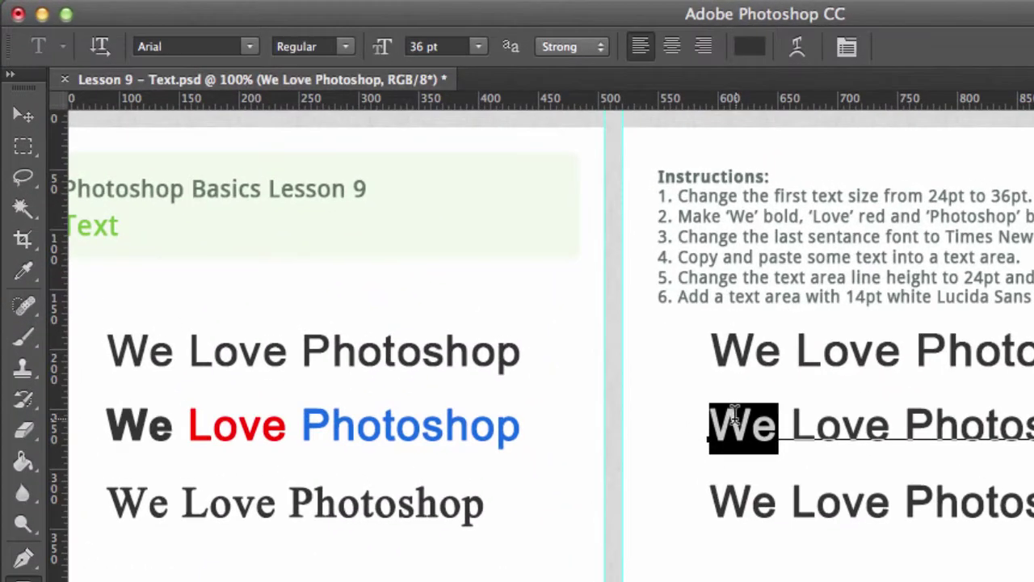
pyautogui.click(351, 45)
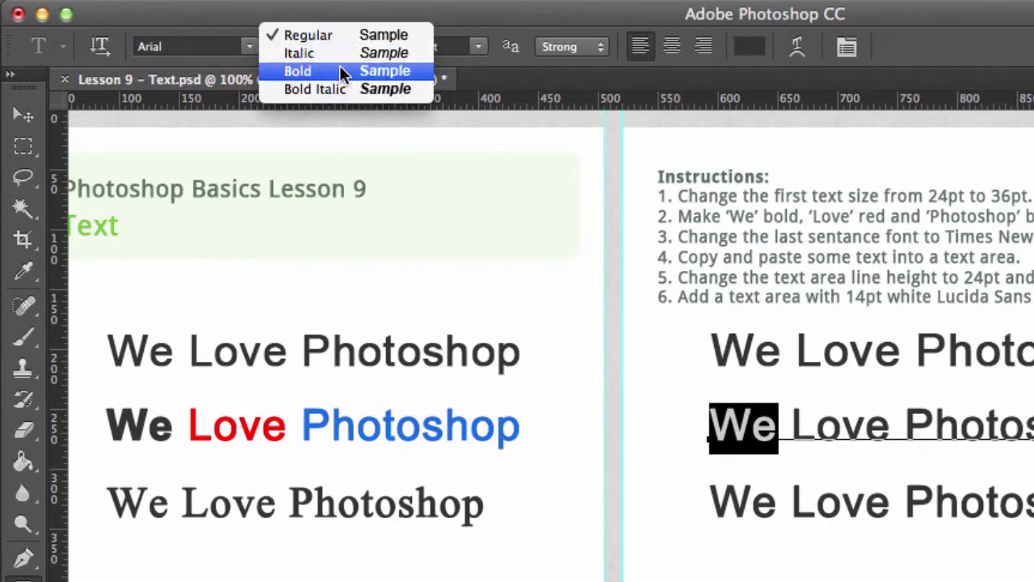
pyautogui.click(339, 69)
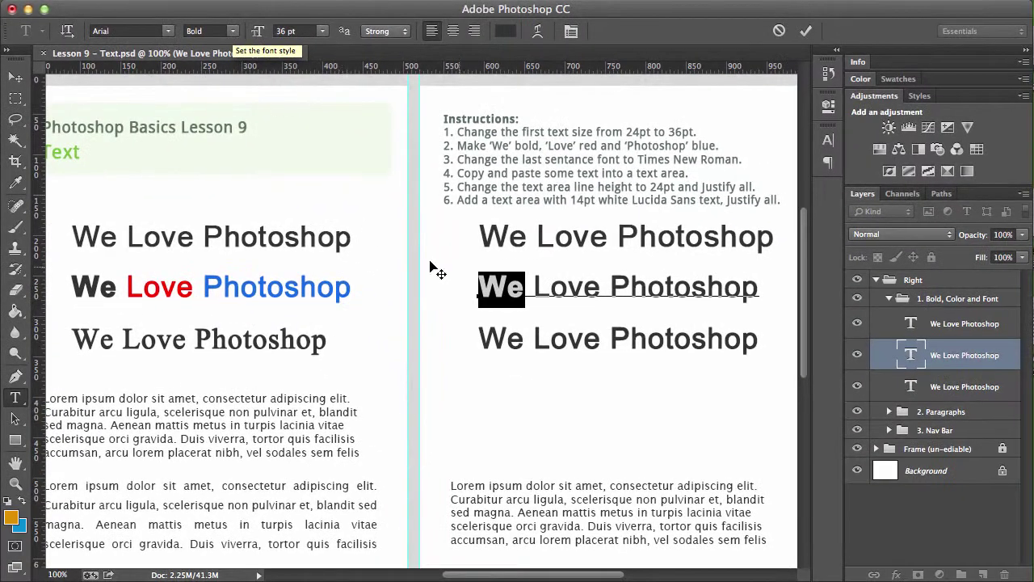
# Colour the word "Love" red (#fb0404) in the second "We Love Photoshop" line on the right page.
pyautogui.doubleClick(557, 286)
pyautogui.click(583, 289)
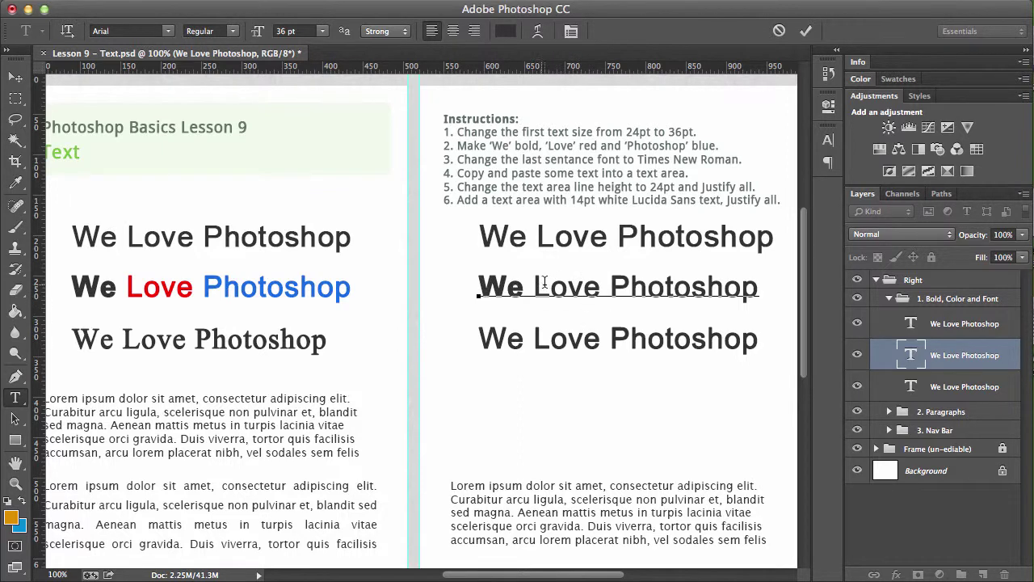
pyautogui.moveTo(536, 284); pyautogui.dragTo(602, 286)
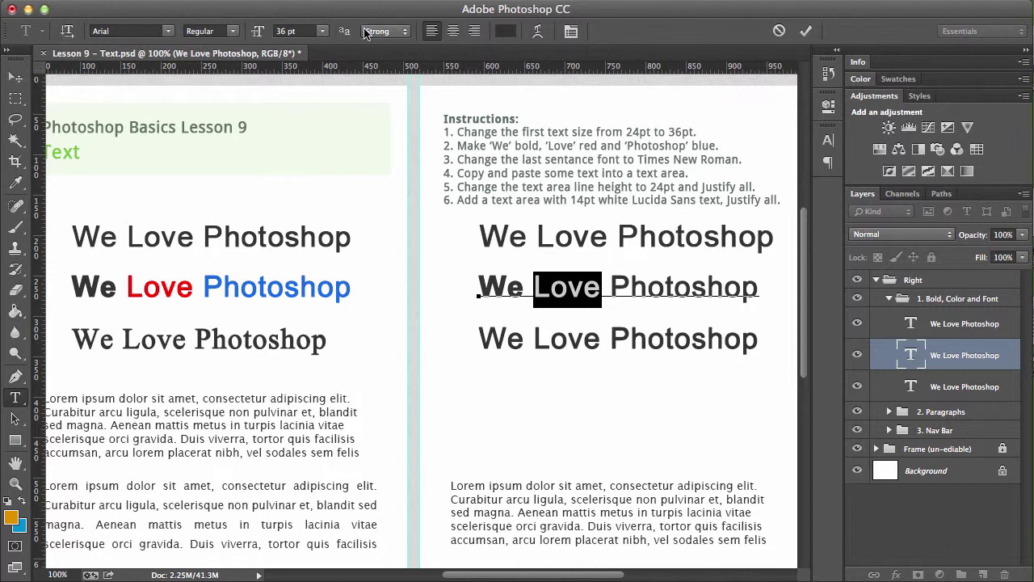
pyautogui.click(501, 32)
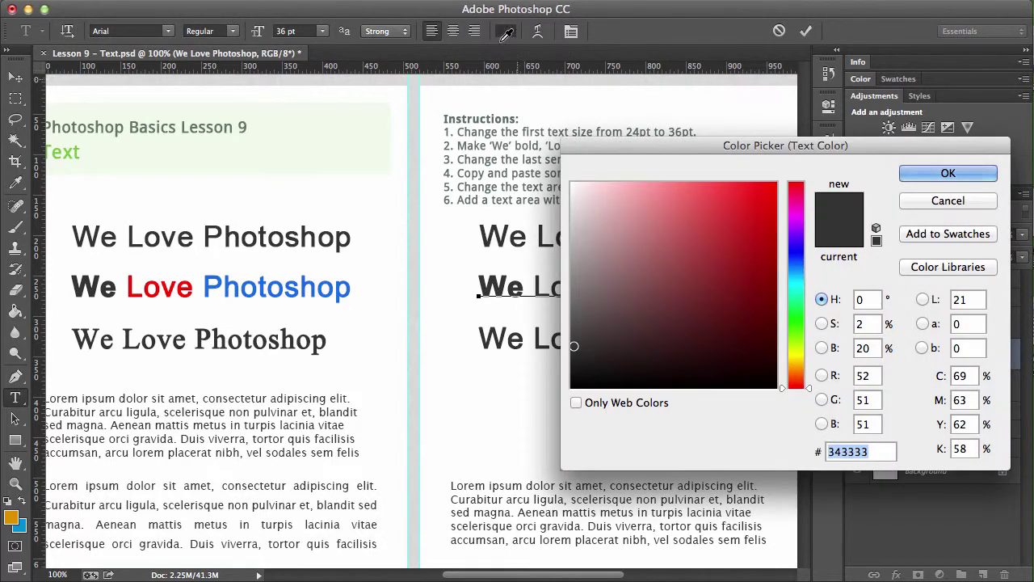
pyautogui.click(773, 186)
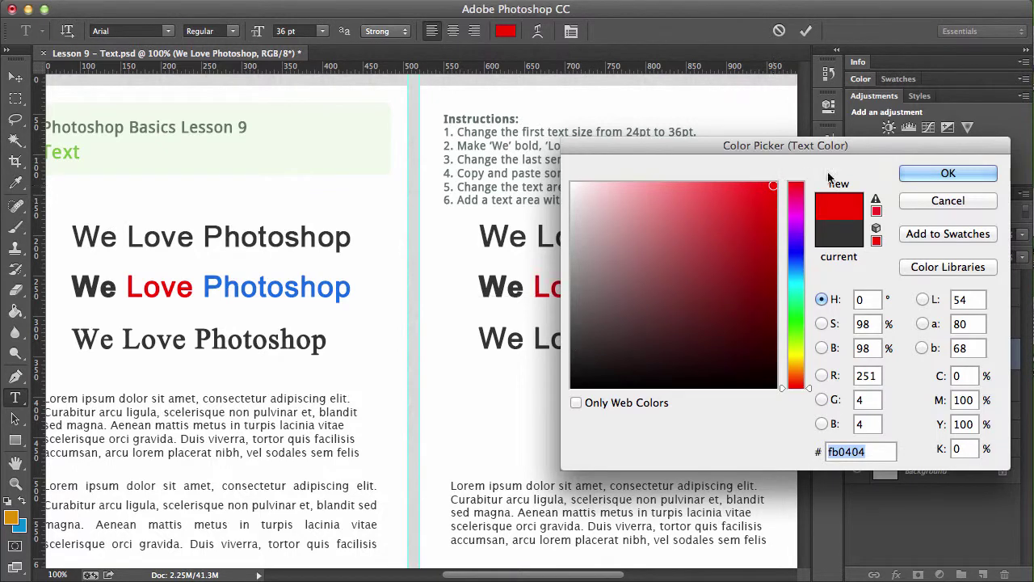
pyautogui.click(944, 174)
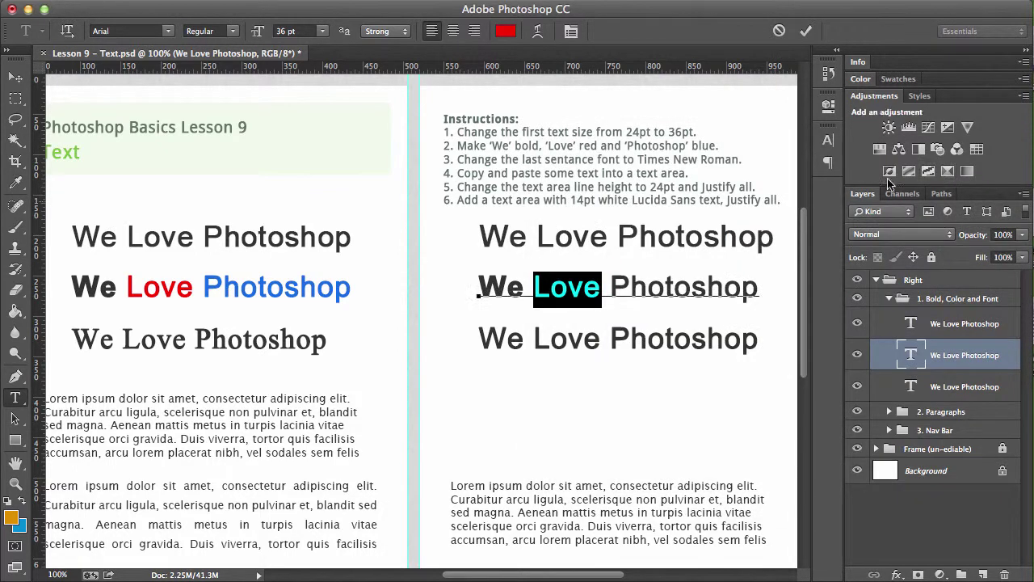
pyautogui.click(570, 287)
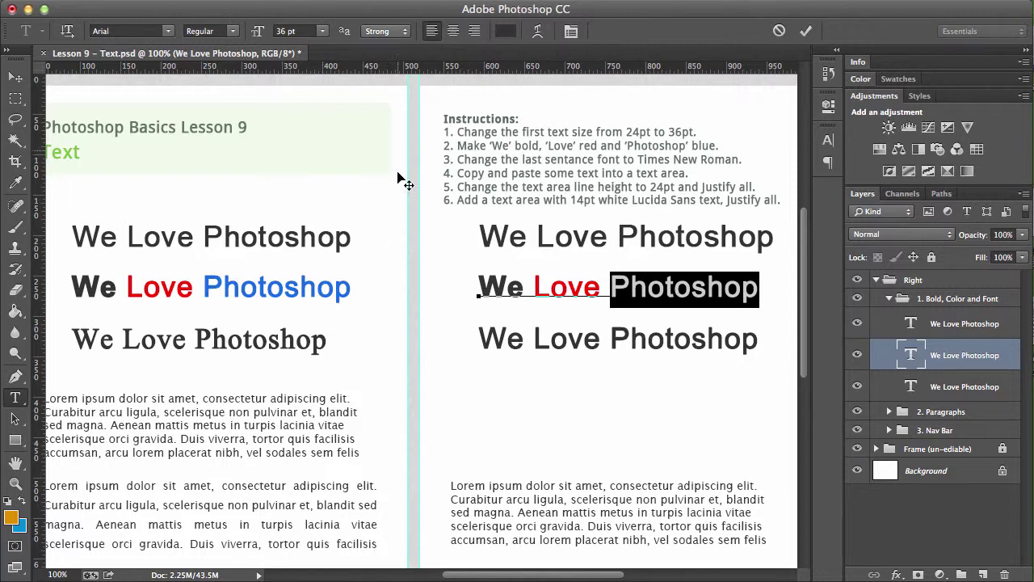
# Colour the word "Photoshop" in the right page's second line blue (#1c6fe3), sampled from the matching left-page word, and commit the text edit.
pyautogui.click(504, 32)
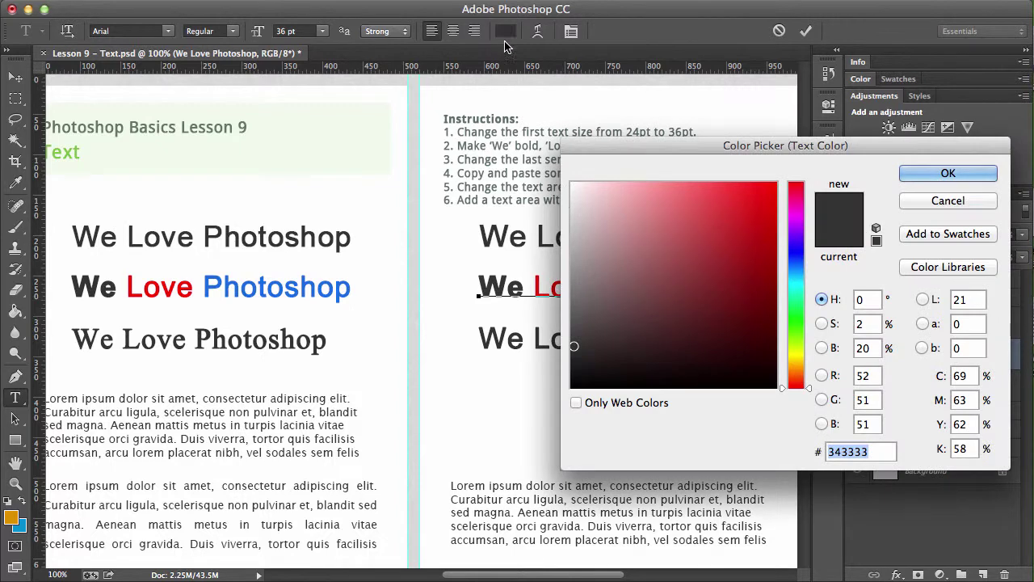
pyautogui.click(796, 249)
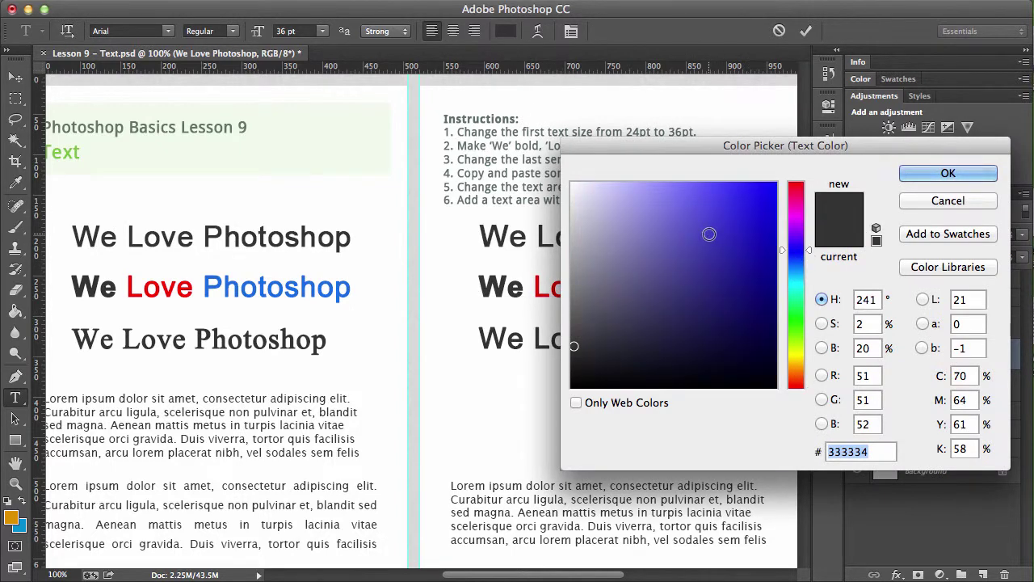
pyautogui.click(345, 294)
pyautogui.click(345, 290)
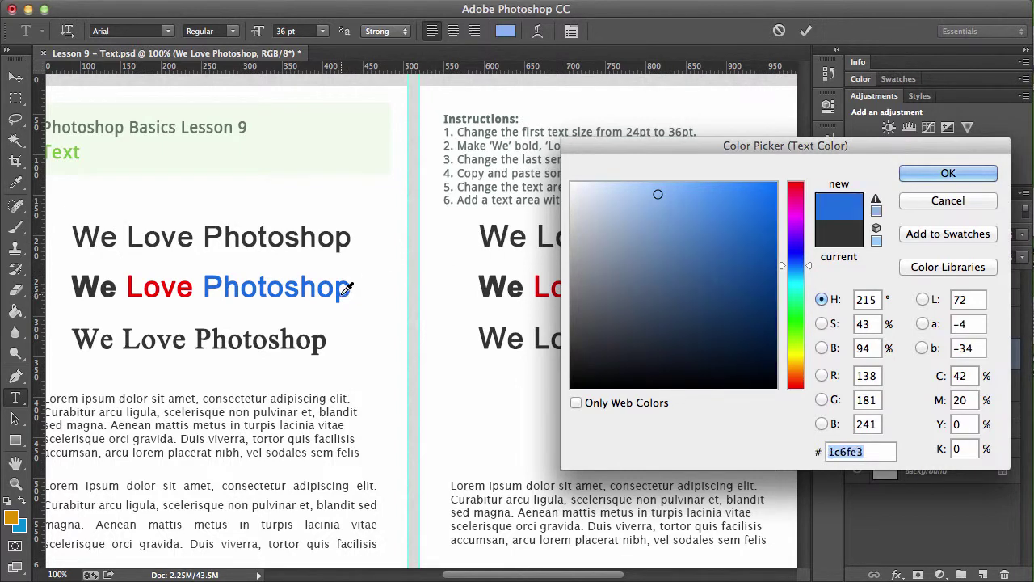
pyautogui.click(959, 171)
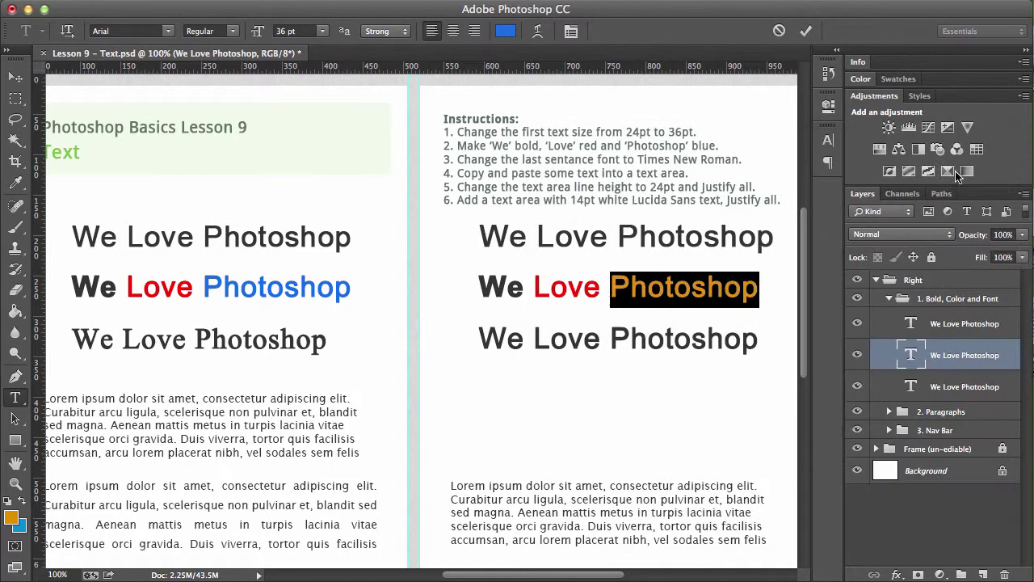
pyautogui.click(679, 292)
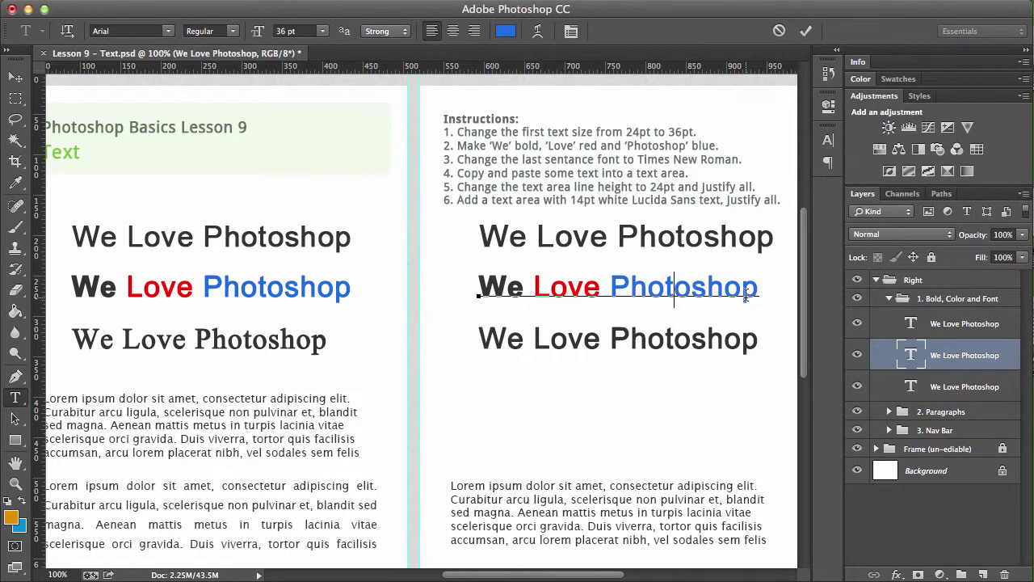
pyautogui.press('super+Return')
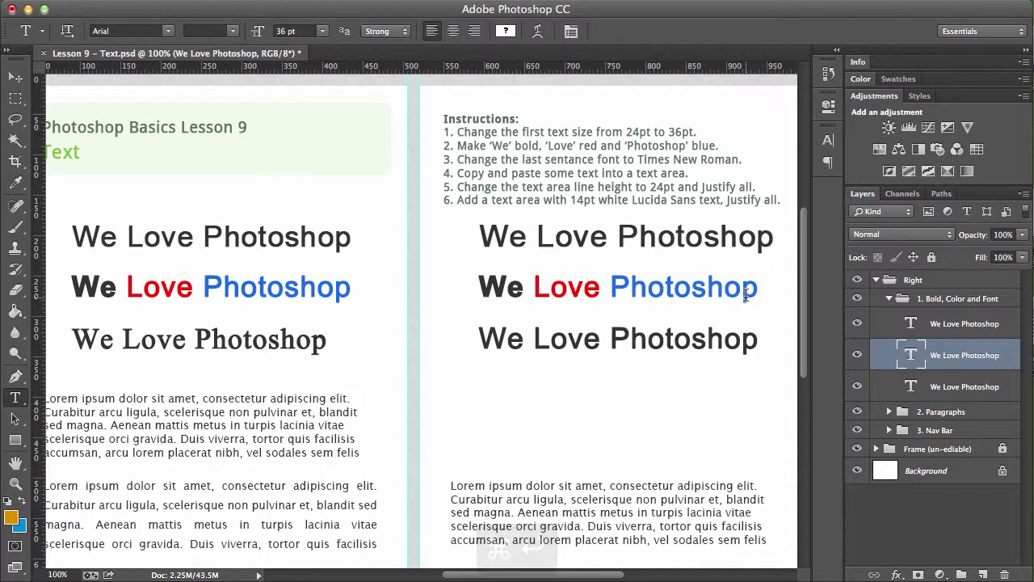
# Select all text of the third "We Love Photoshop" line on the right page, and switch to Google Fonts in the browser.
pyautogui.tripleClick(639, 338)
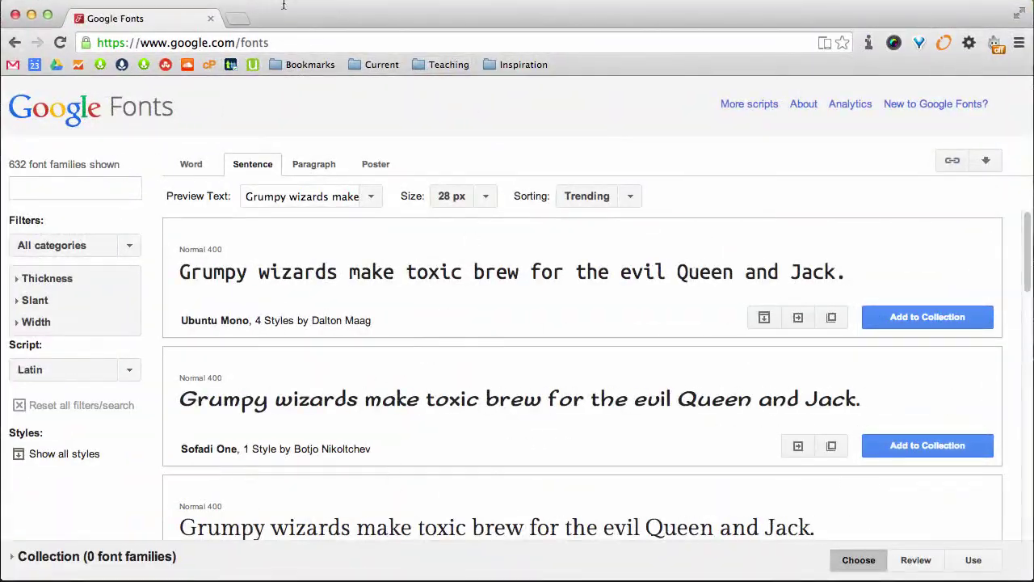
pyautogui.moveTo(240, 42); pyautogui.dragTo(345, 42)
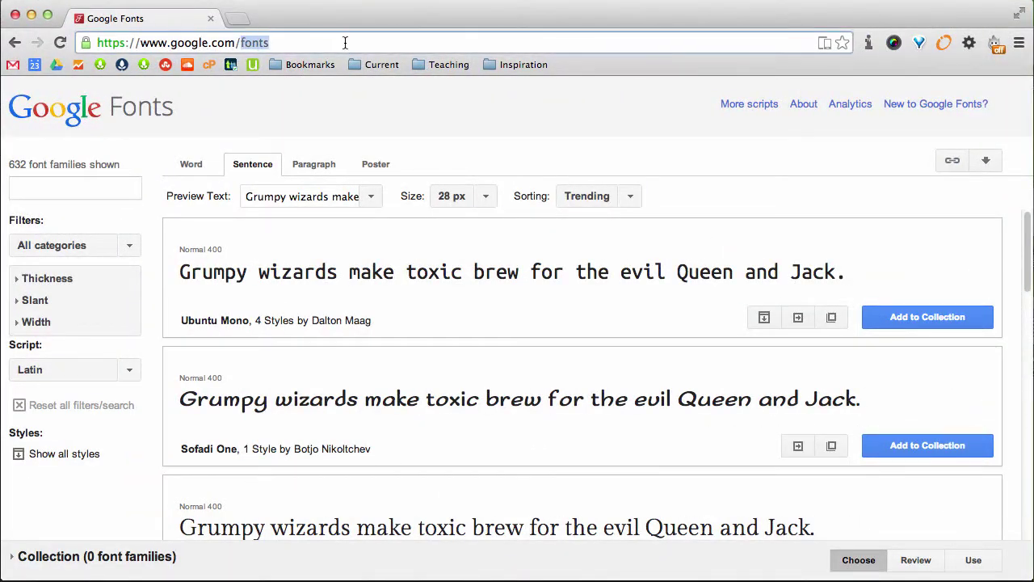
pyautogui.click(336, 118)
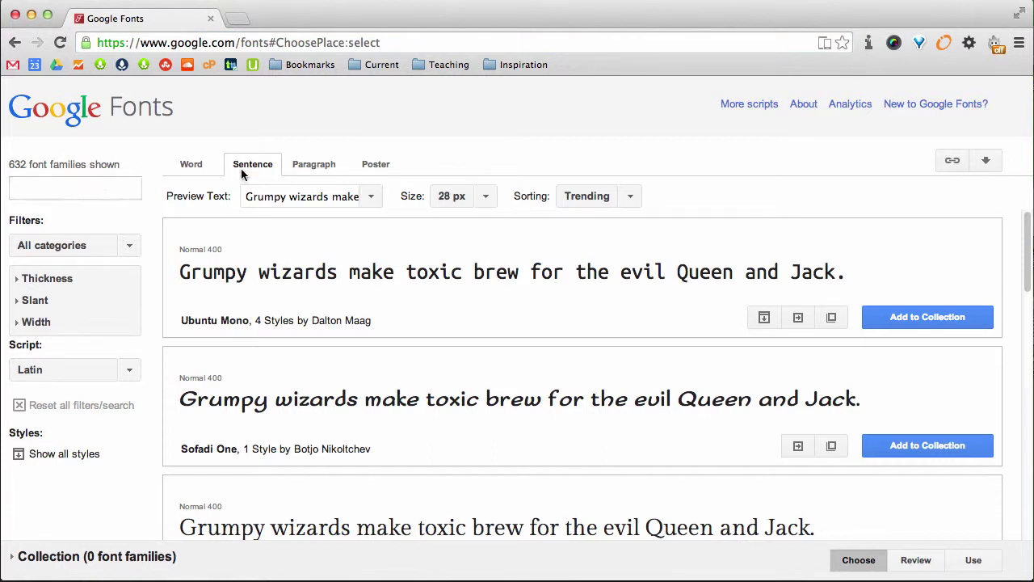
# Preview the fonts with the text "COOL!", and replace it with "We Love Photoshop".
pyautogui.click(257, 194)
pyautogui.write('COOL!')
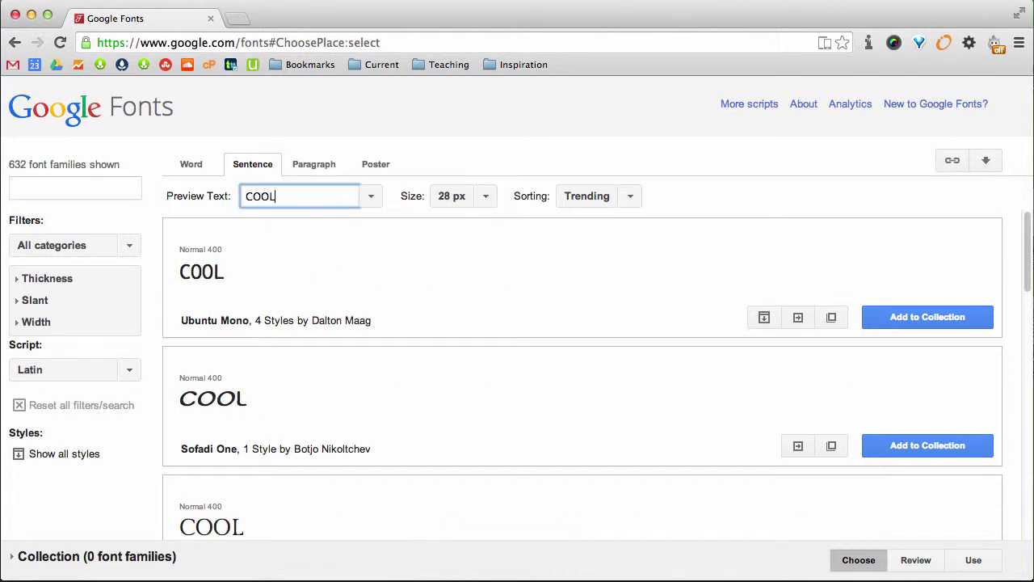
pyautogui.press('BackSpace')
pyautogui.press('BackSpace')
pyautogui.press('BackSpace')
pyautogui.press('BackSpace')
pyautogui.press('BackSpace')
pyautogui.write('We ')
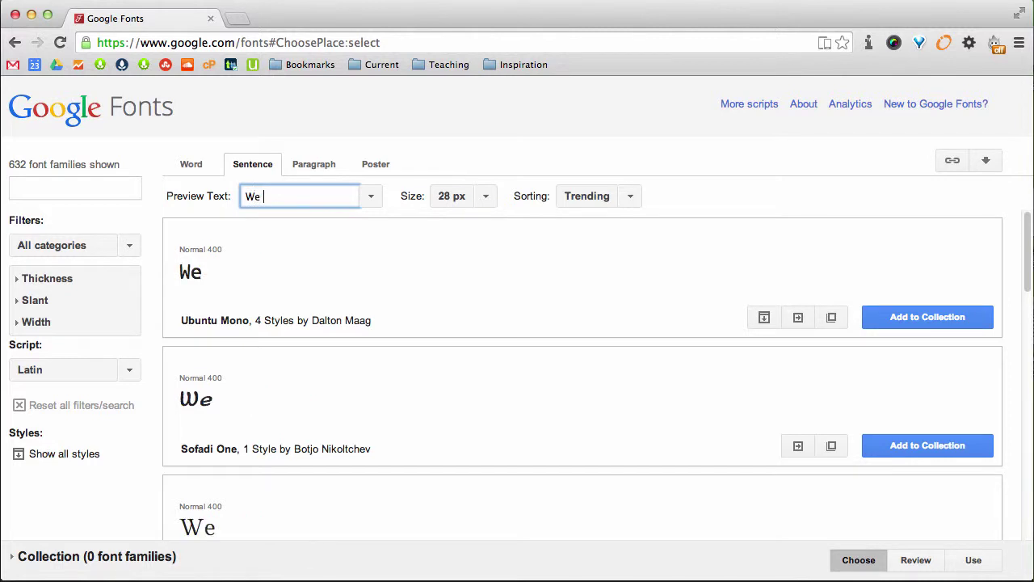
pyautogui.write('Love Photoshop')
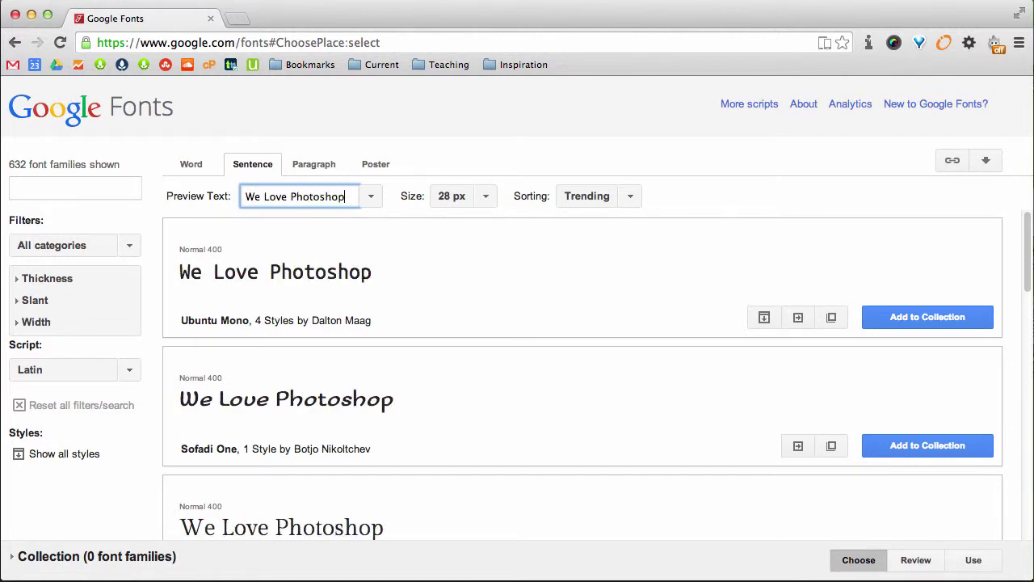
pyautogui.click(485, 205)
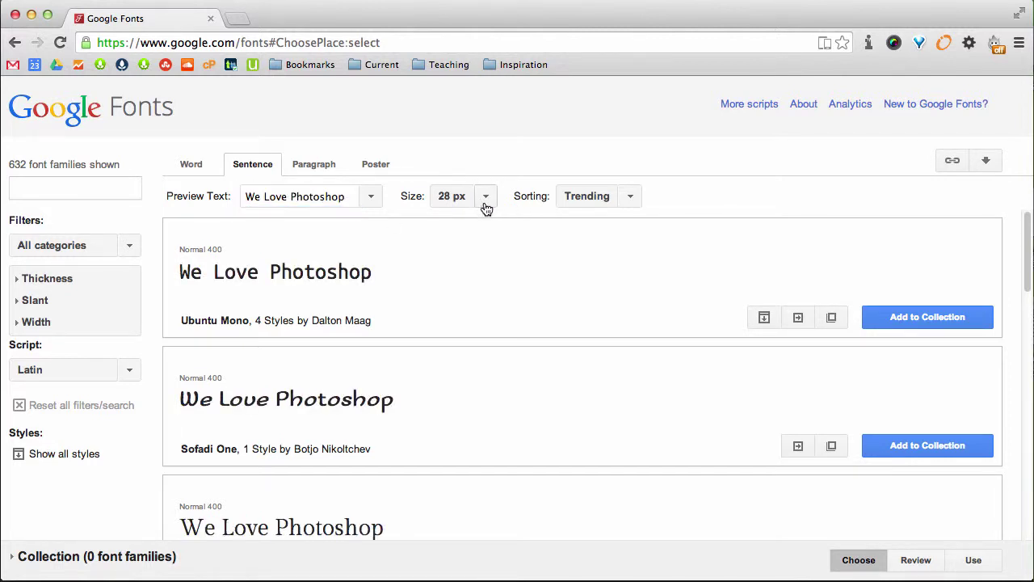
pyautogui.click(604, 133)
# Browse the font previews and add Carrois Gothic SC to the collection.
pyautogui.scroll(-5, 314, 317)
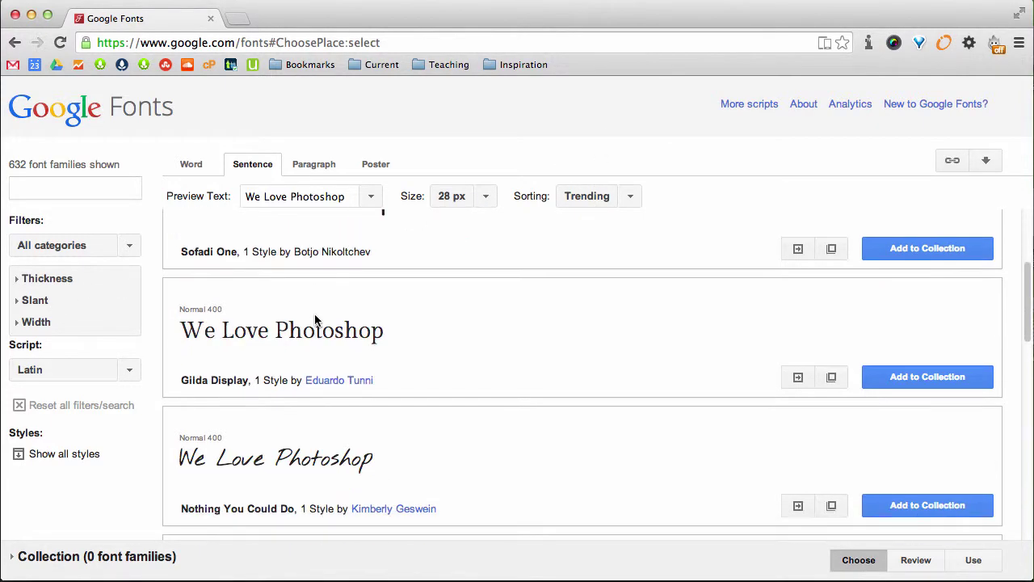
pyautogui.scroll(-15, 314, 318)
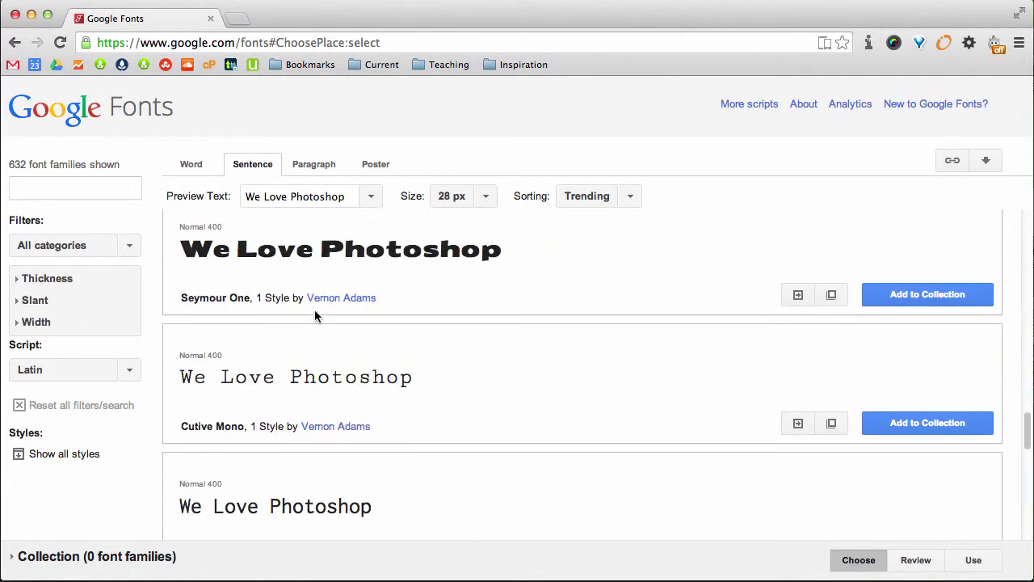
pyautogui.scroll(-2, 318, 317)
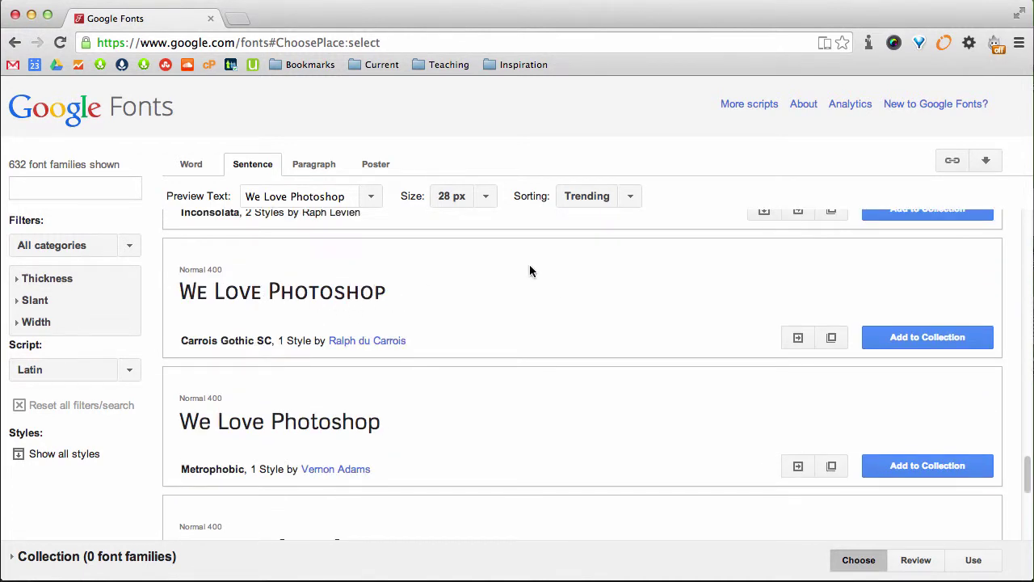
pyautogui.click(909, 345)
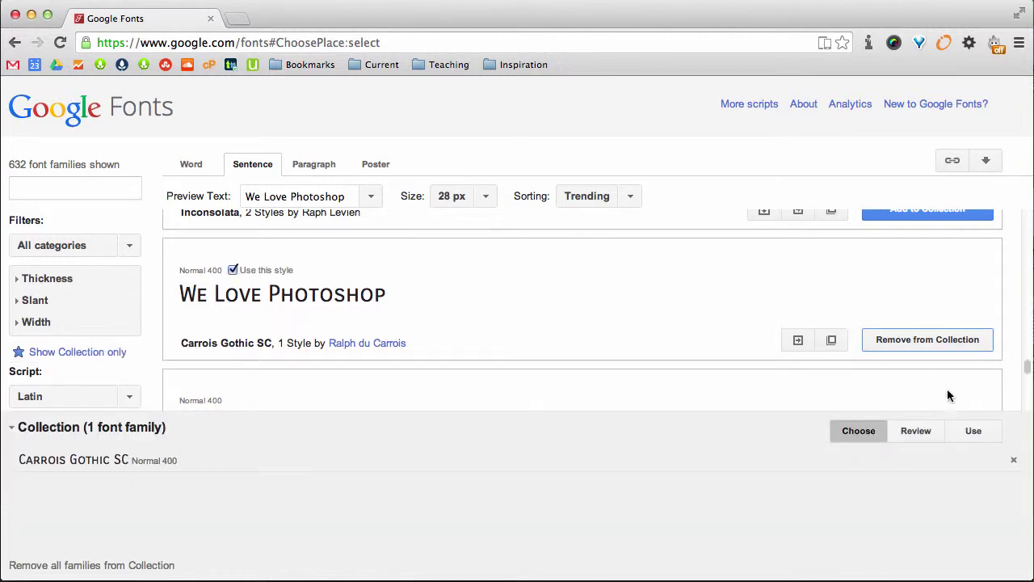
# Review the collection's usage page and bring up its font download options.
pyautogui.click(990, 435)
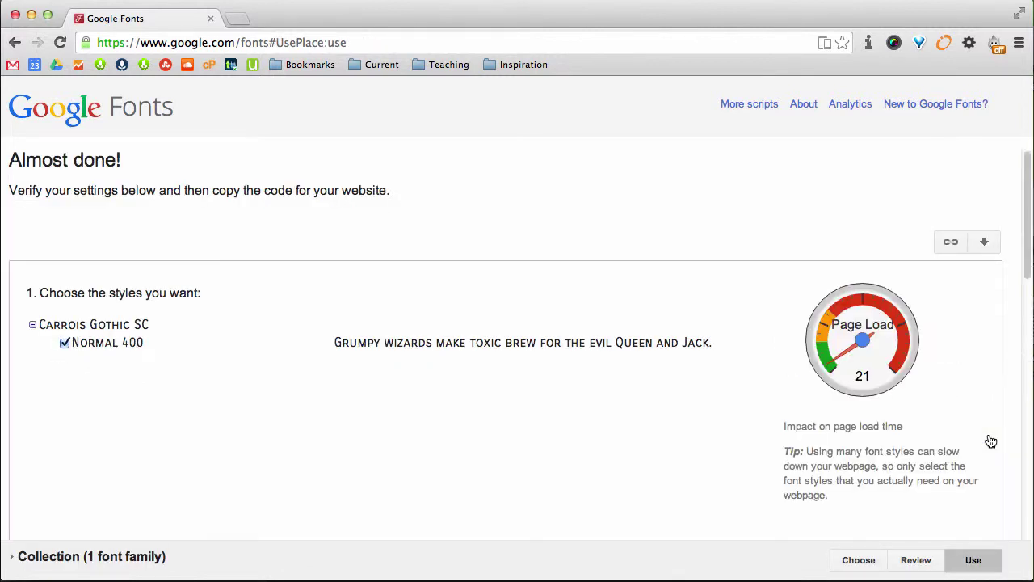
pyautogui.scroll(-5, 969, 420)
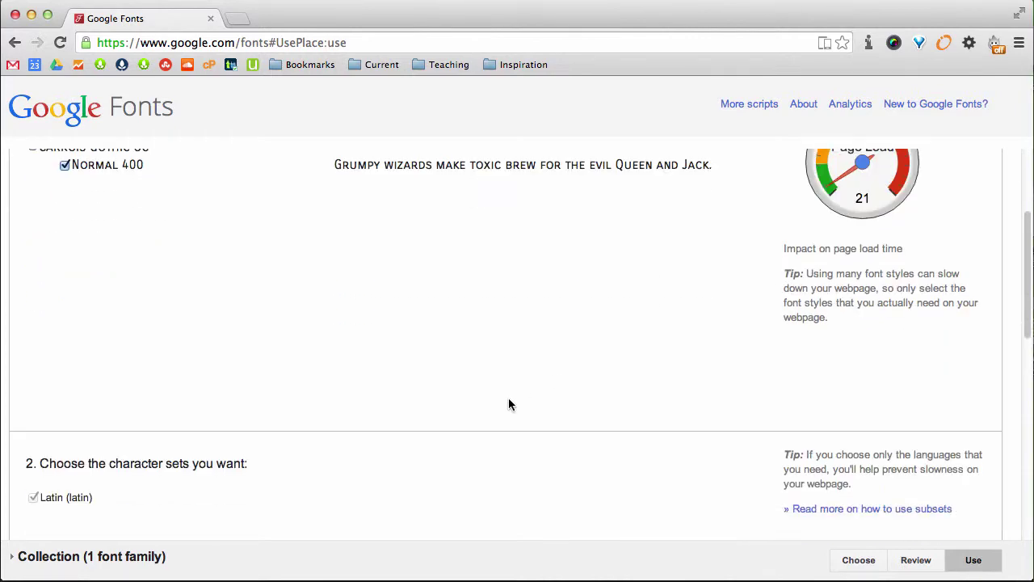
pyautogui.scroll(-6, 509, 404)
pyautogui.scroll(10, 540, 398)
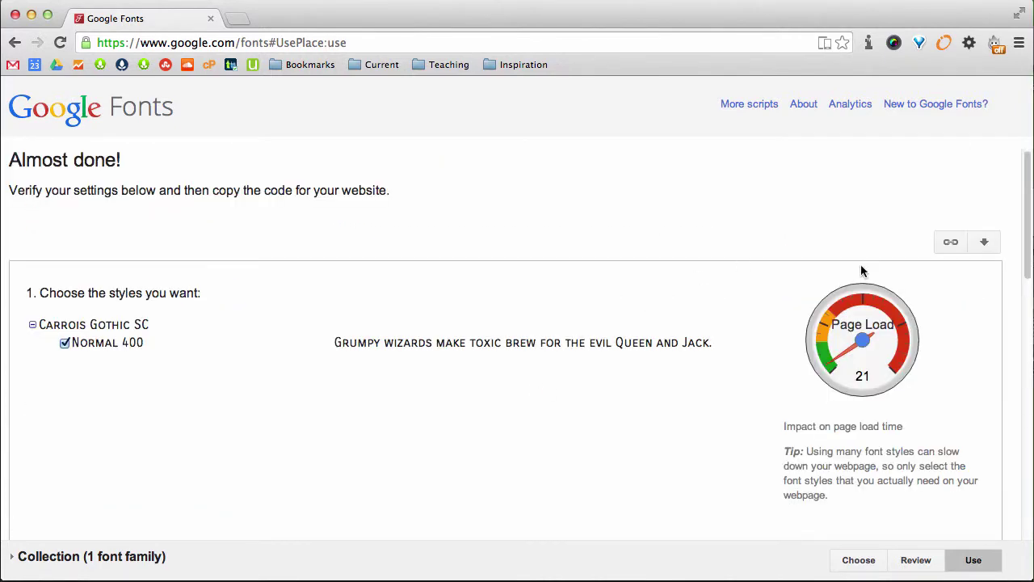
pyautogui.click(985, 242)
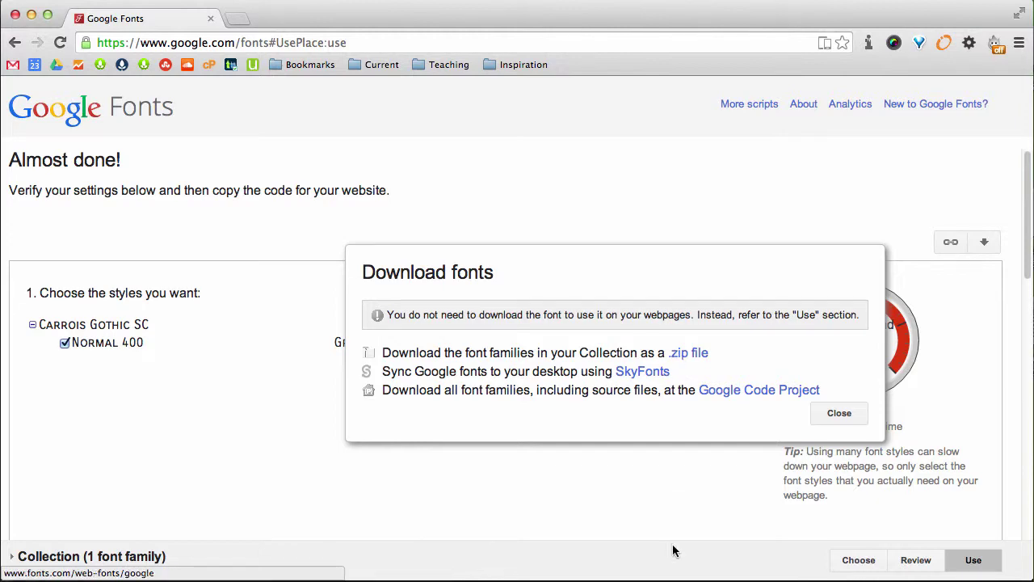
# Return to Photoshop and set the font of the third "We Love Photoshop" line on the right page to Times New Roman.
pyautogui.click(614, 579)
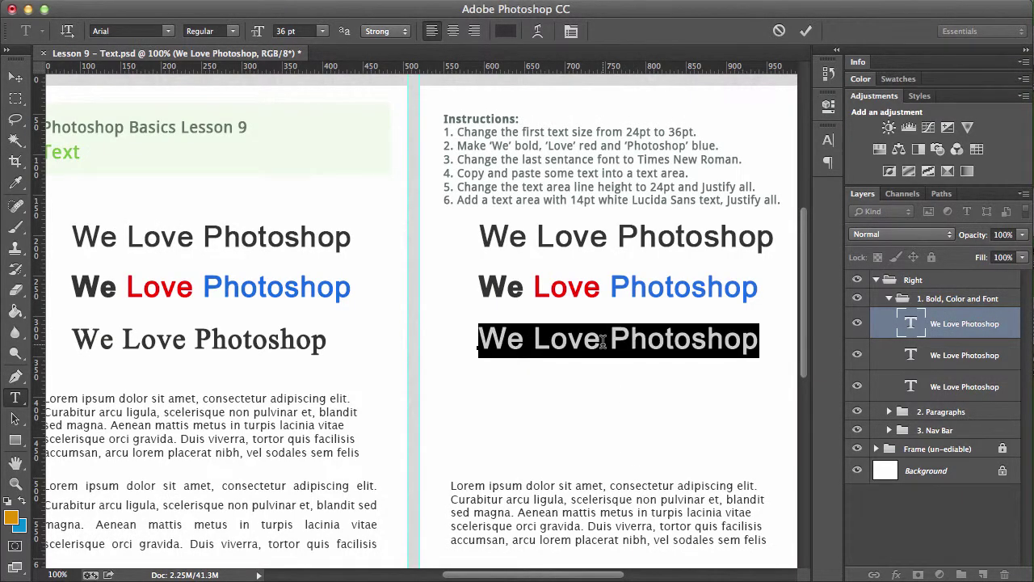
pyautogui.click(168, 37)
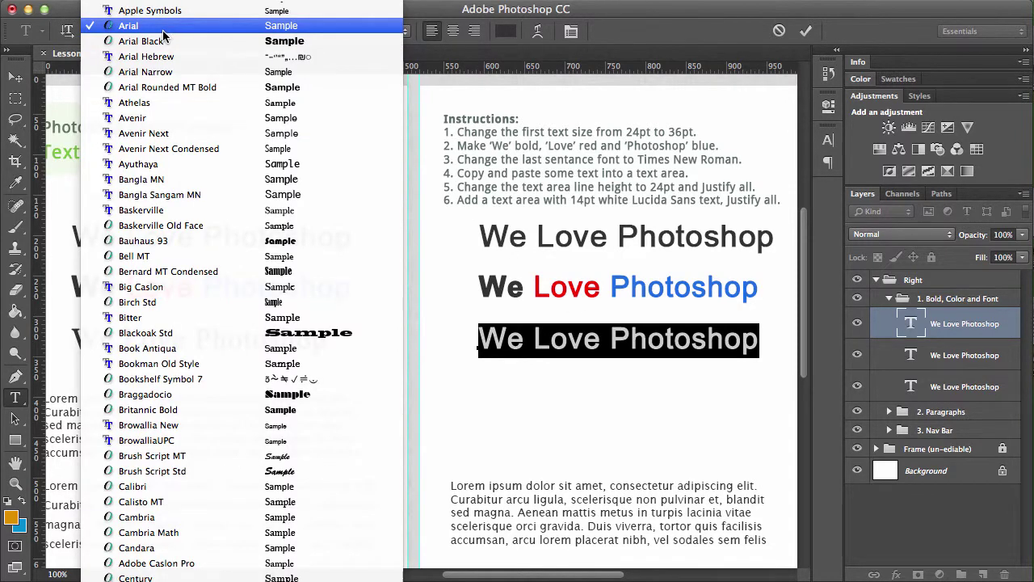
pyautogui.scroll(-5, 144, 255)
pyautogui.scroll(-10, 143, 257)
pyautogui.scroll(8, 144, 257)
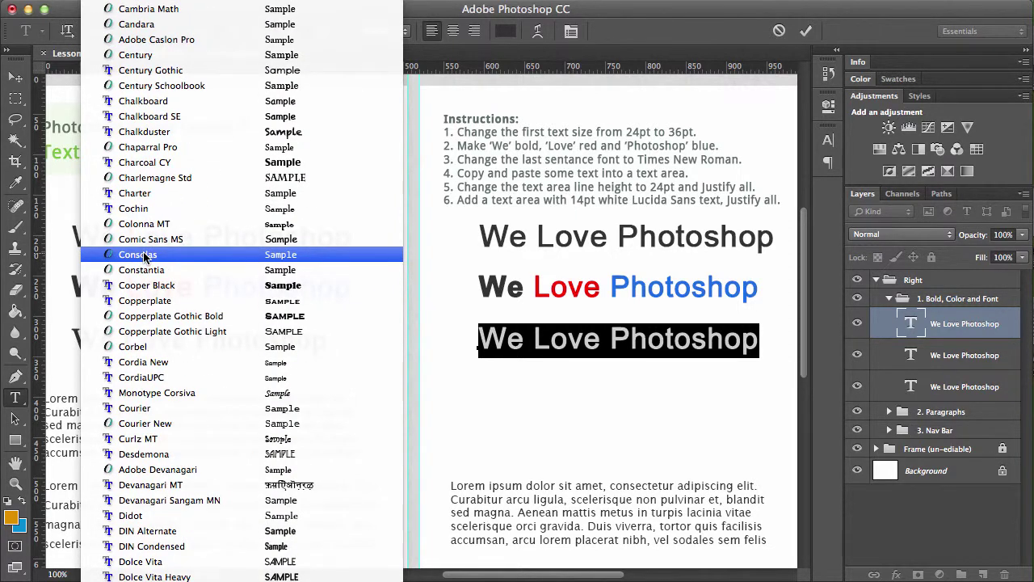
pyautogui.scroll(-15, 144, 257)
pyautogui.scroll(-1, 144, 257)
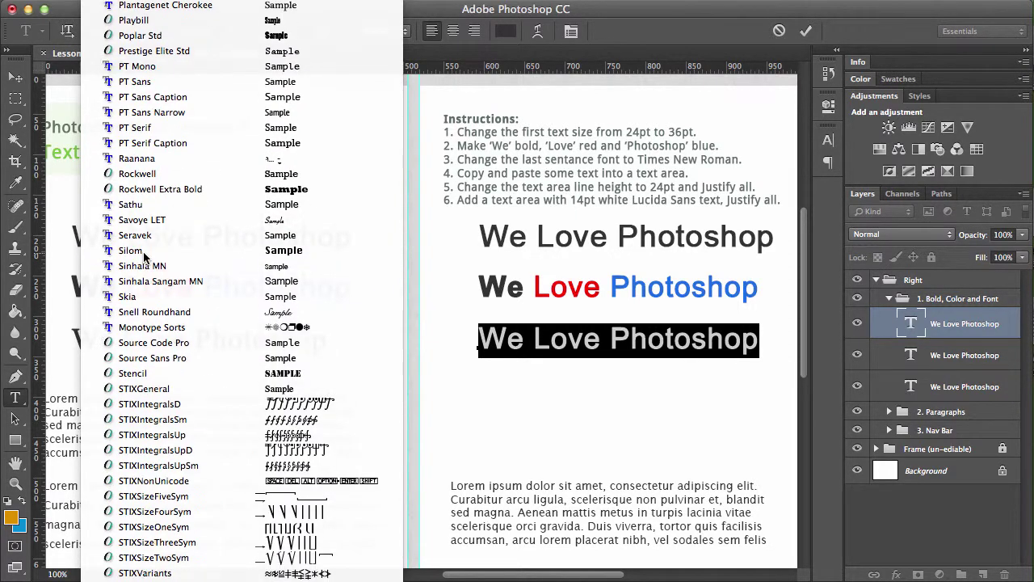
pyautogui.scroll(-18, 173, 423)
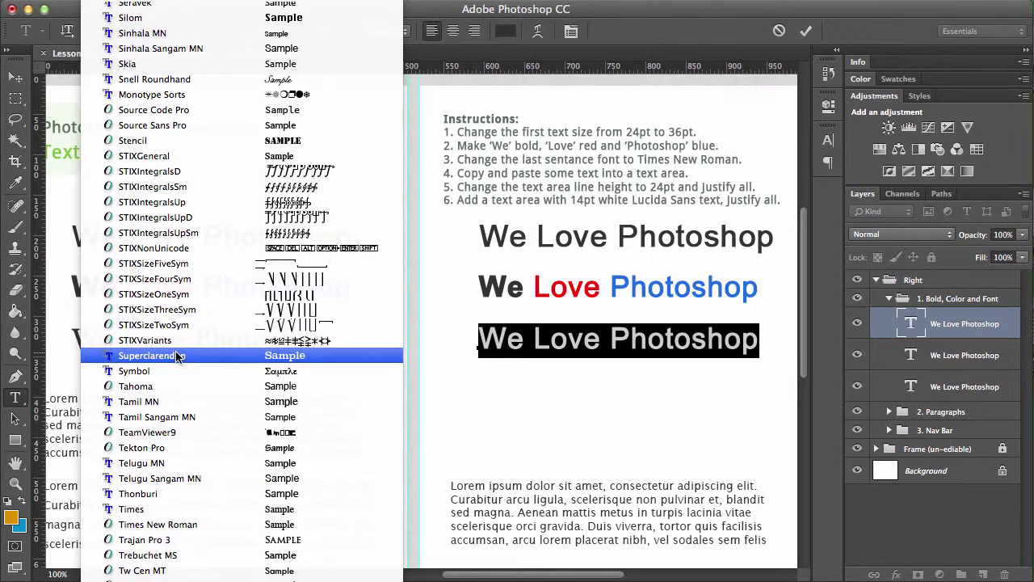
pyautogui.scroll(-1, 178, 363)
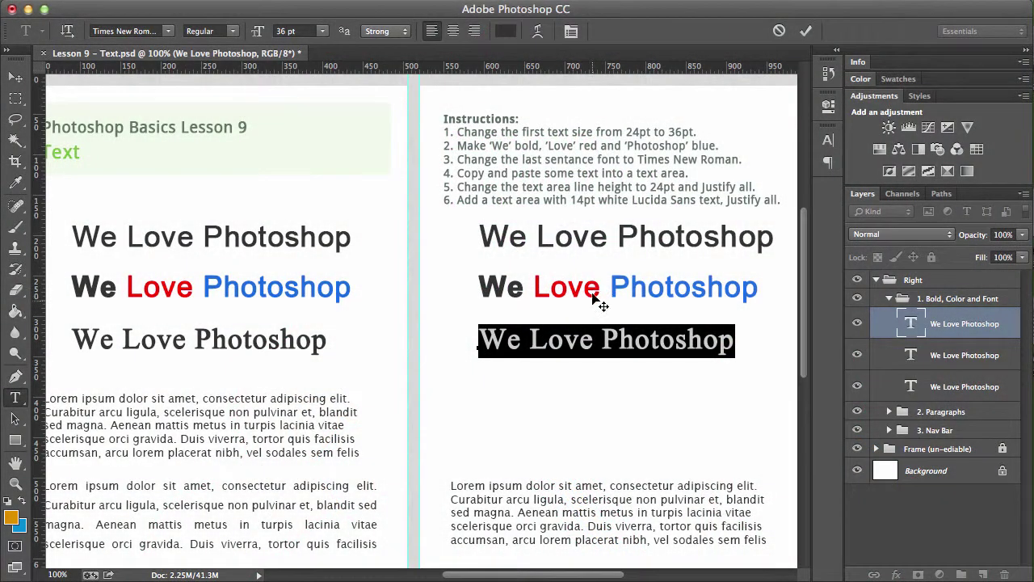
pyautogui.click(591, 340)
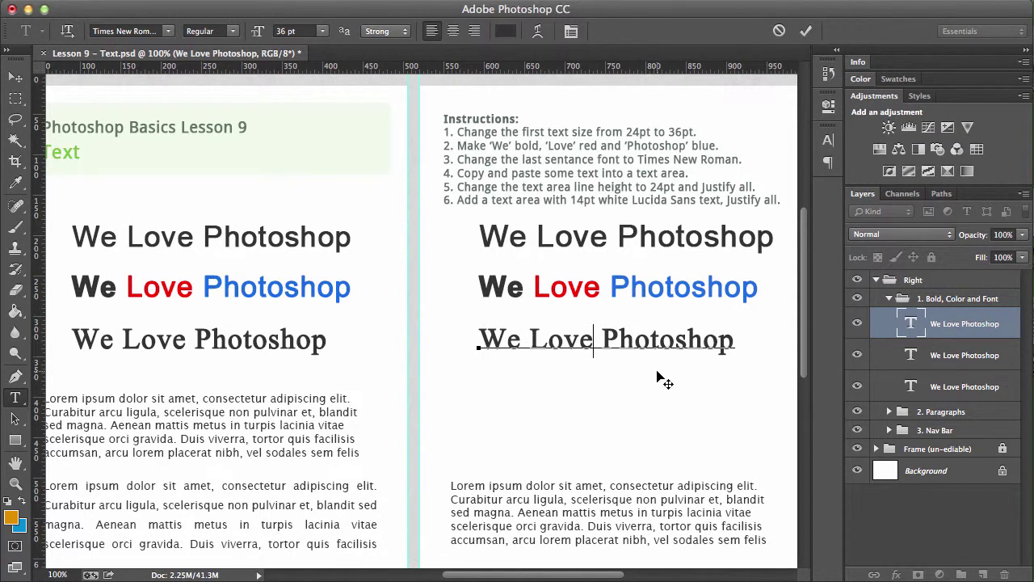
pyautogui.press('super+Return')
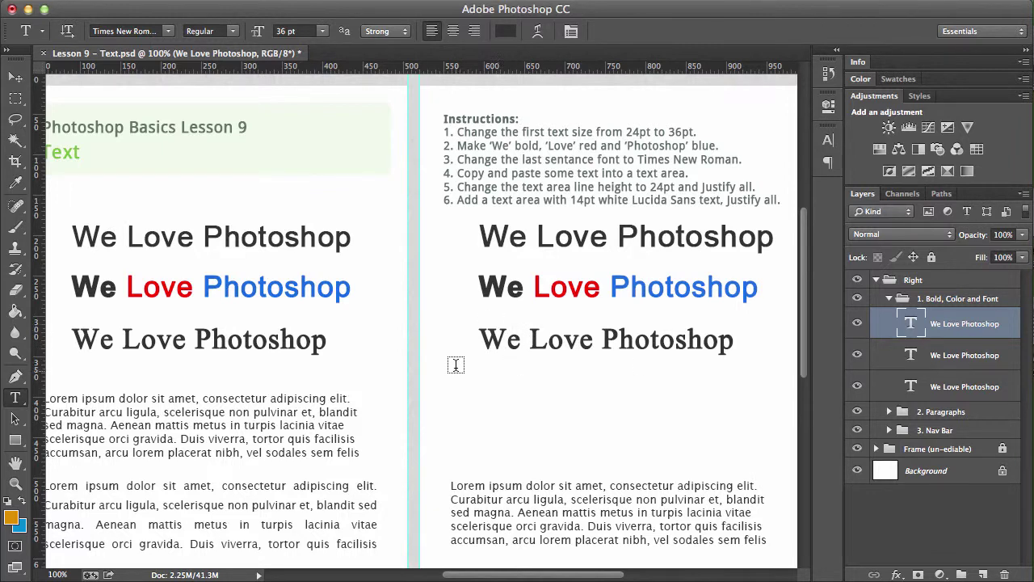
# Add a single-line text reading "This is one line" just below the third "We Love Photoshop" sentence on the right page.
pyautogui.moveTo(527, 374); pyautogui.dragTo(493, 313)
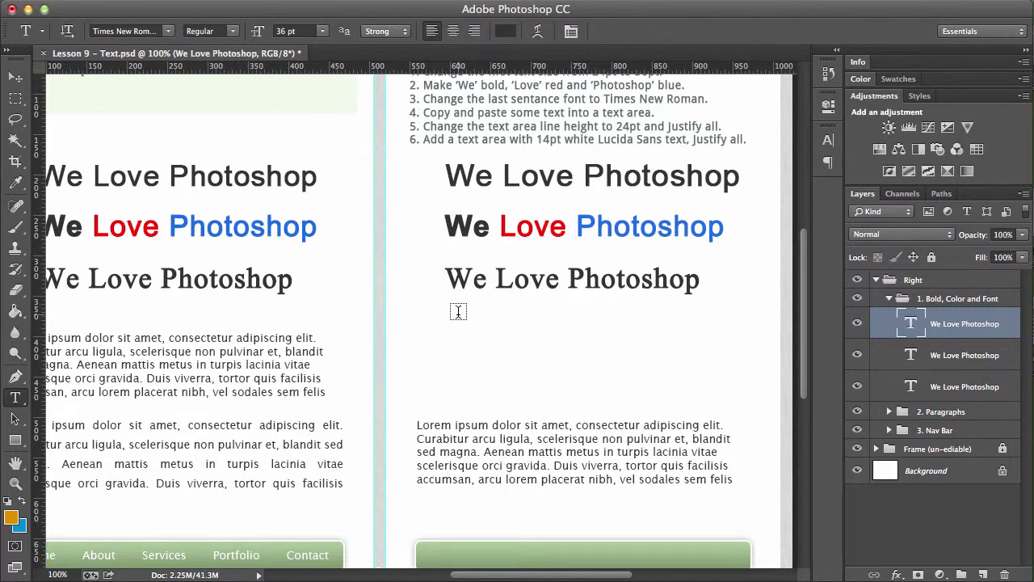
pyautogui.click(459, 312)
pyautogui.write('This is o')
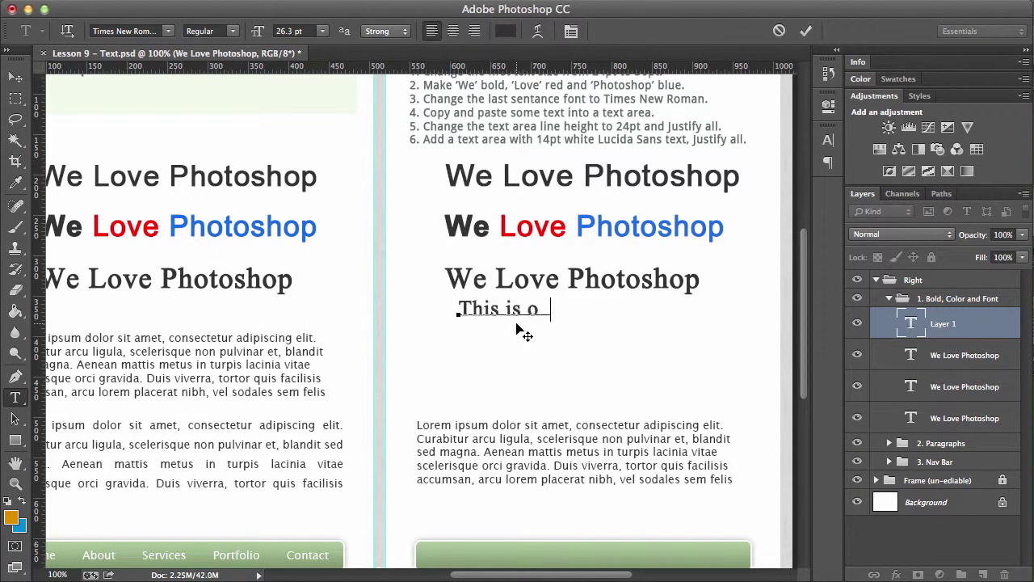
pyautogui.write('ne line')
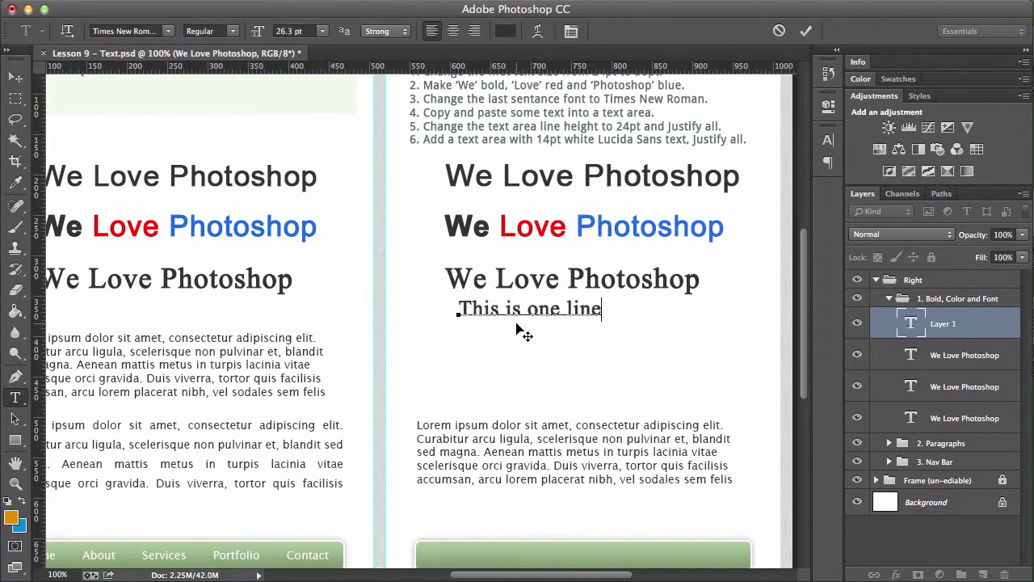
pyautogui.press('super+Return')
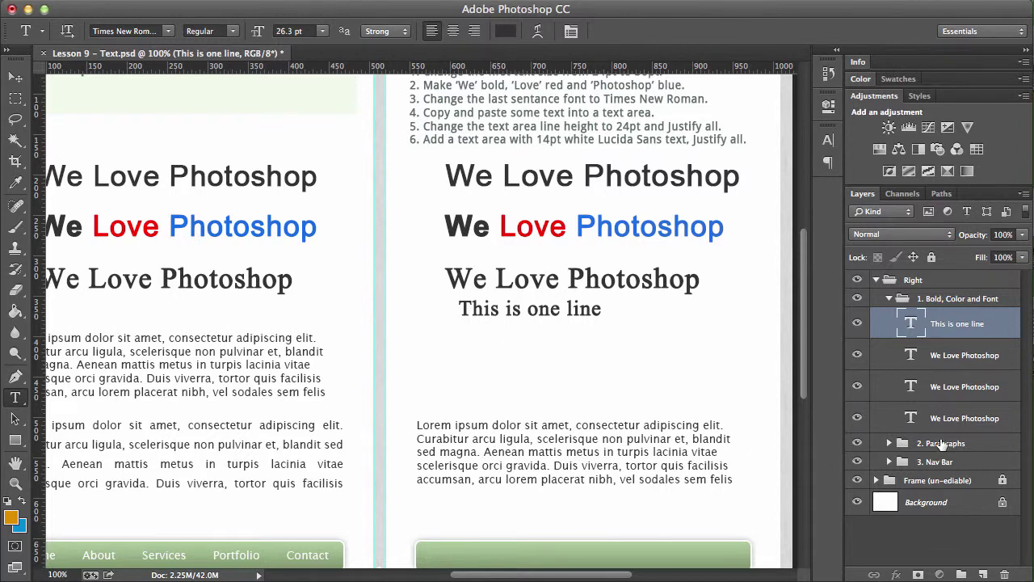
# Expand the 2. Paragraphs group, select its Lorem ipsum text layer and toggle that layer's visibility to identify it.
pyautogui.click(899, 441)
pyautogui.click(890, 443)
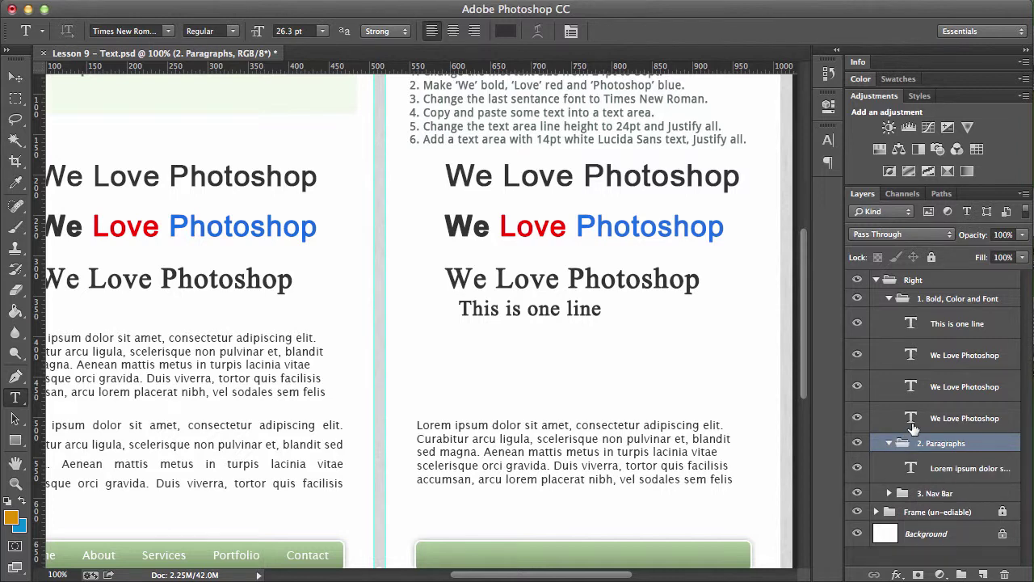
pyautogui.click(947, 474)
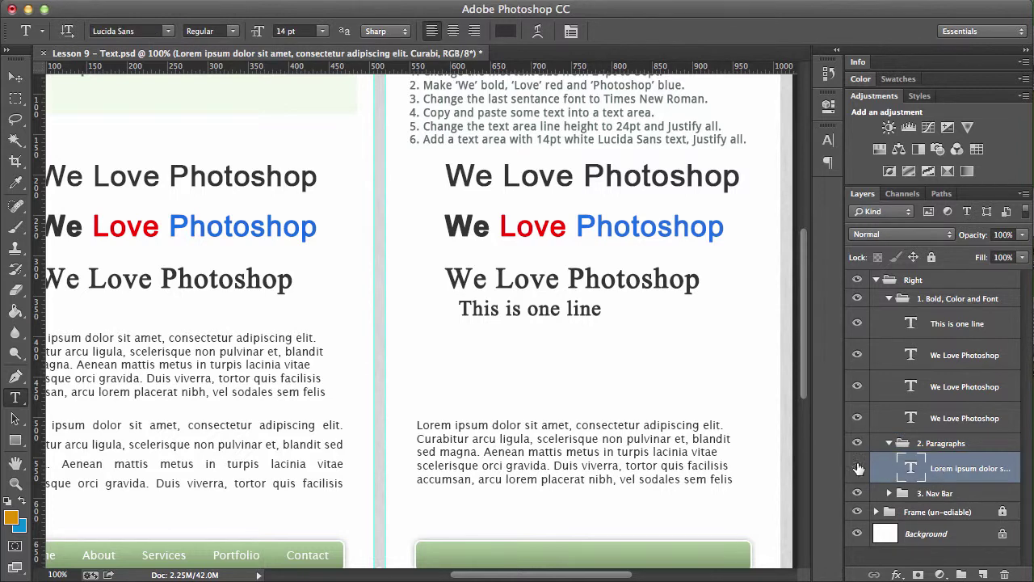
pyautogui.click(858, 469)
# Copy the entire text of the Lorem ipsum paragraph on the right page and leave its text area.
pyautogui.click(450, 445)
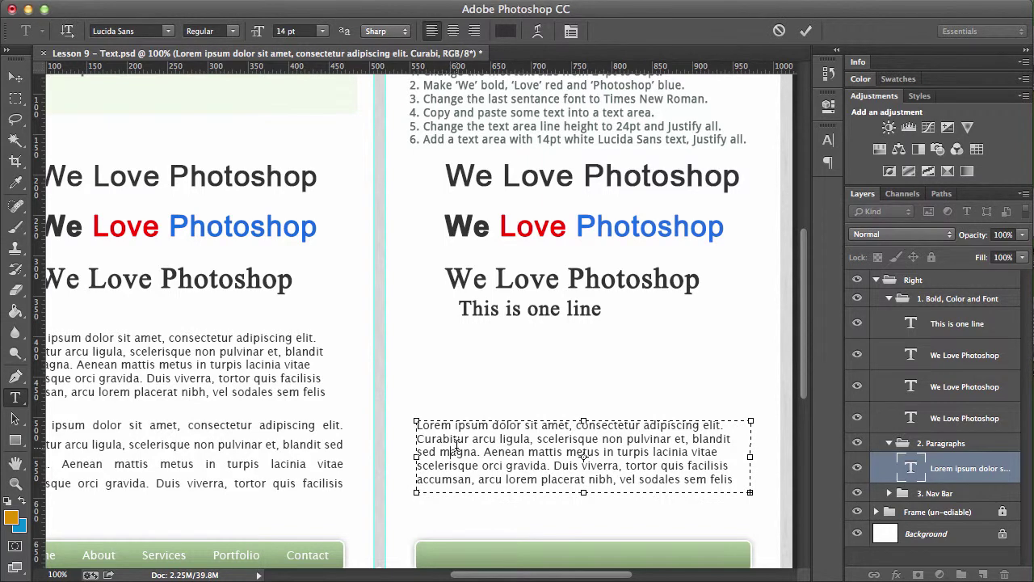
pyautogui.doubleClick(457, 447)
pyautogui.click(457, 446)
pyautogui.click(456, 446)
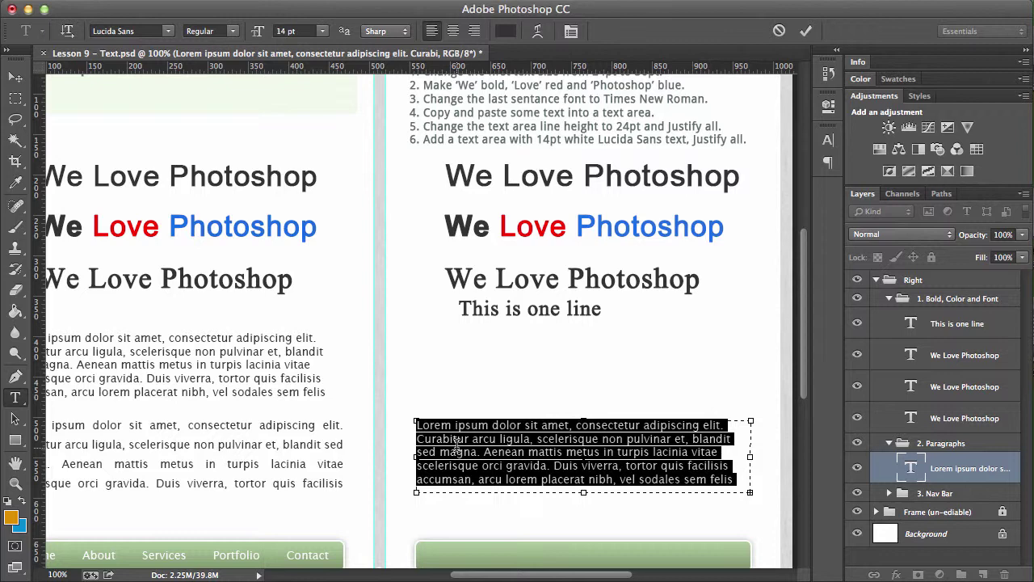
pyautogui.press('super+a')
pyautogui.press('super+c')
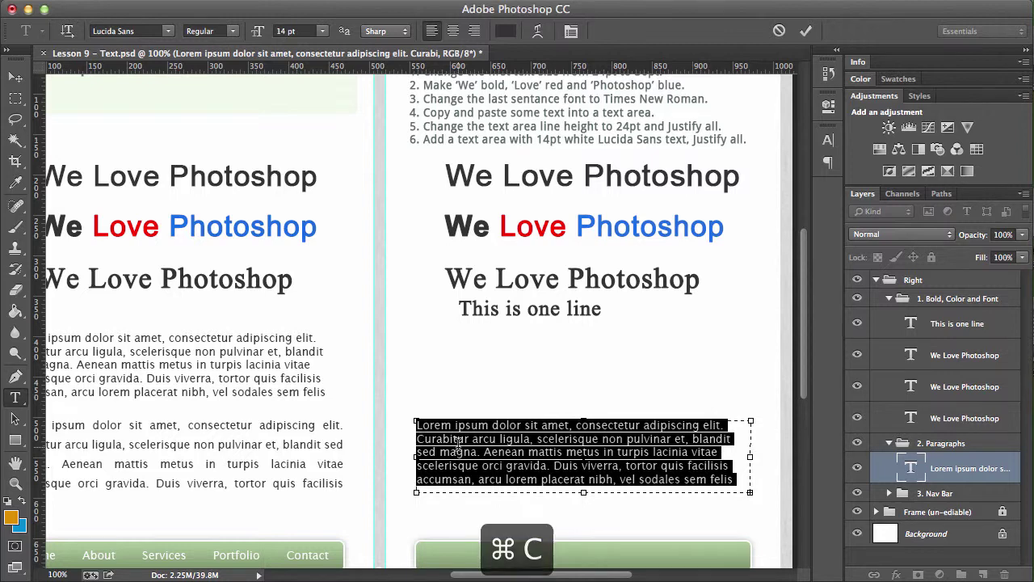
pyautogui.press('super+Return')
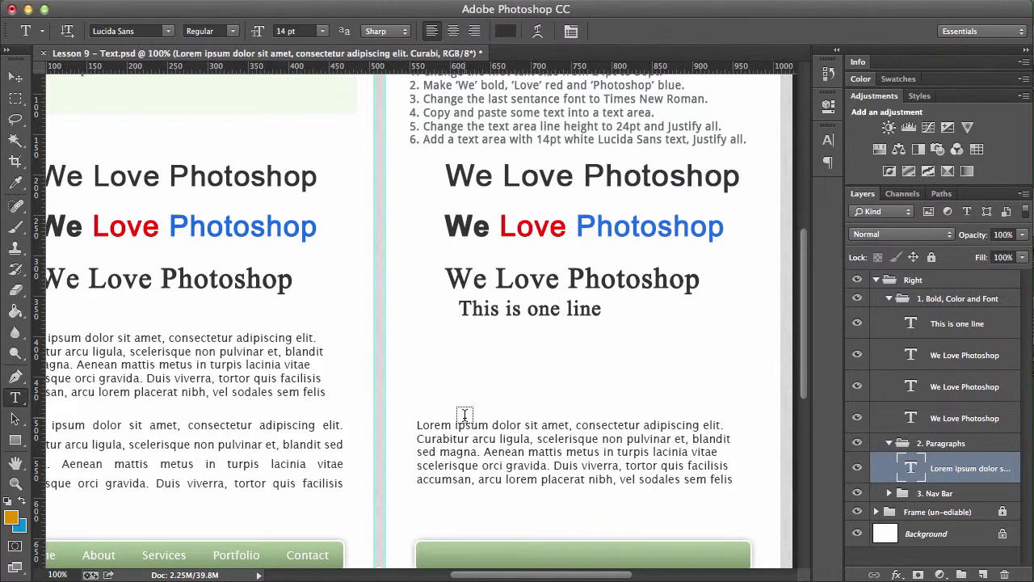
pyautogui.click(467, 437)
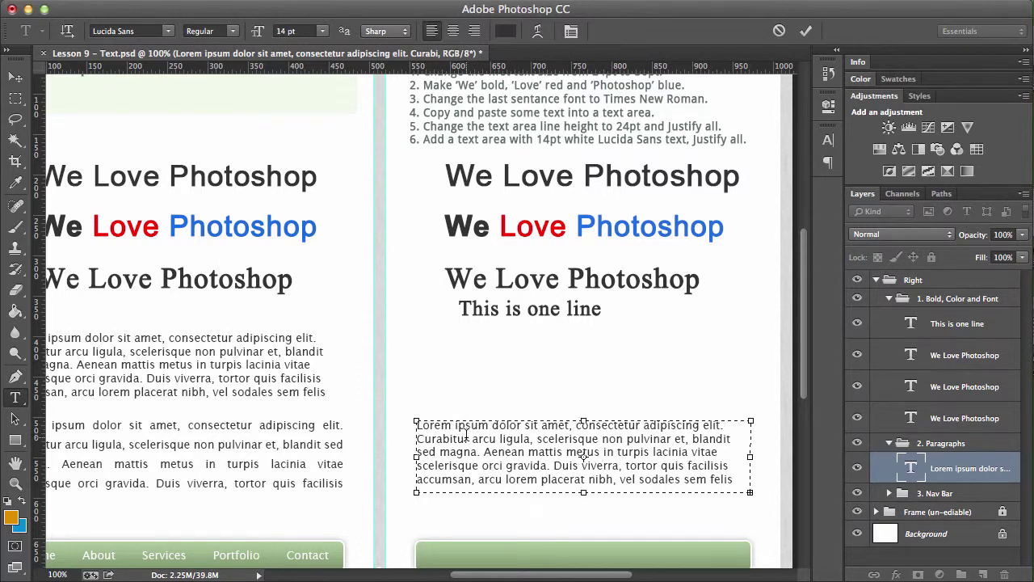
pyautogui.press('super+a')
pyautogui.press('super+c')
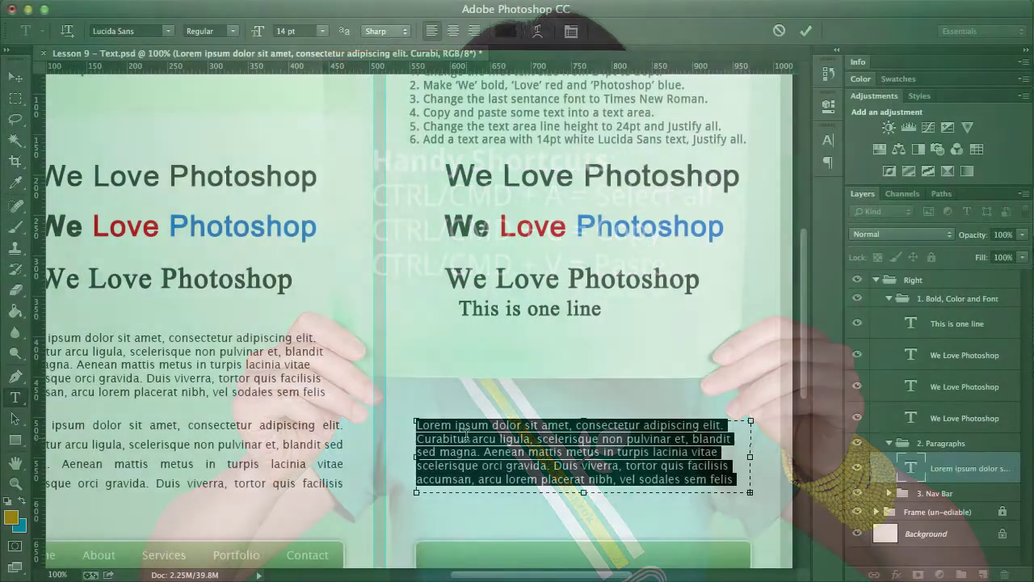
pyautogui.press('super+Return')
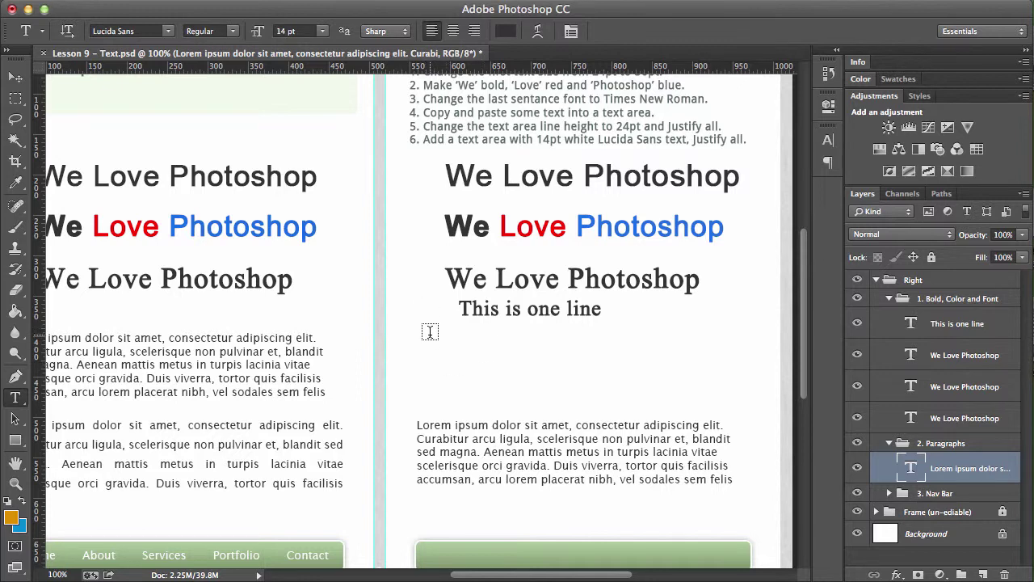
# Create a text area between "This is one line" and the existing paragraph, and paste the copied Lorem ipsum text into it.
pyautogui.moveTo(417, 332); pyautogui.dragTo(728, 405)
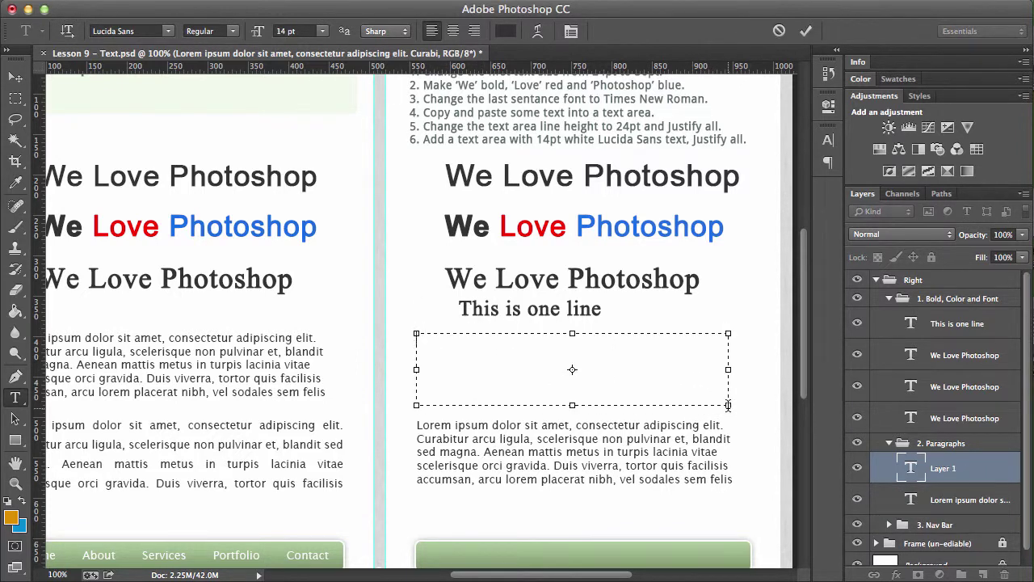
pyautogui.press('super+v')
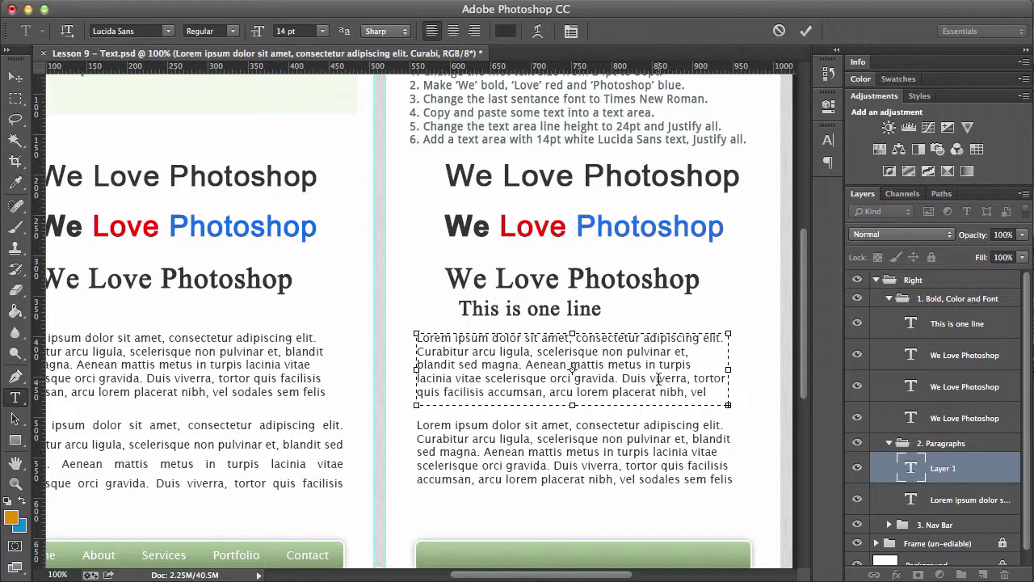
pyautogui.press('super+a')
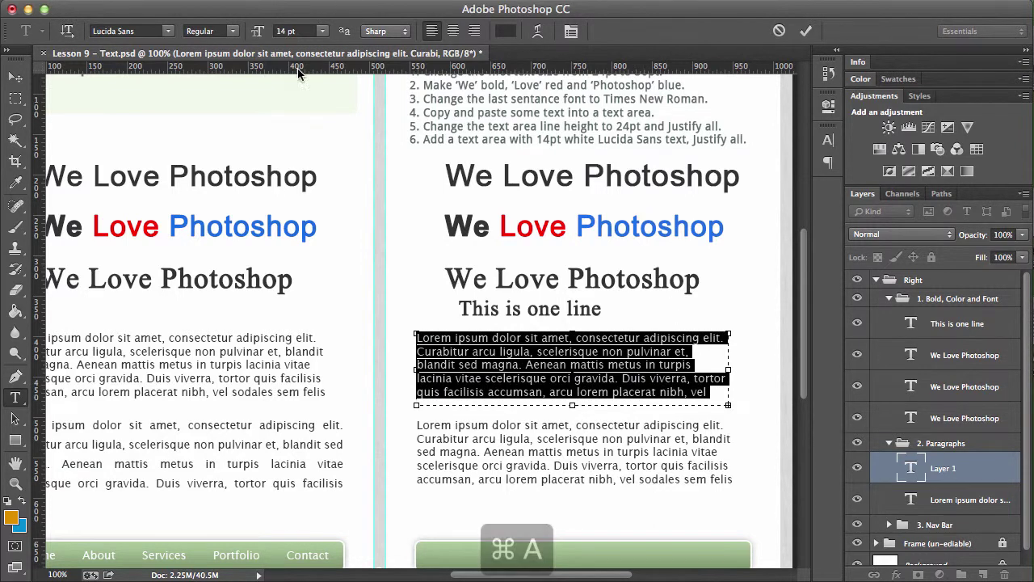
pyautogui.click(530, 376)
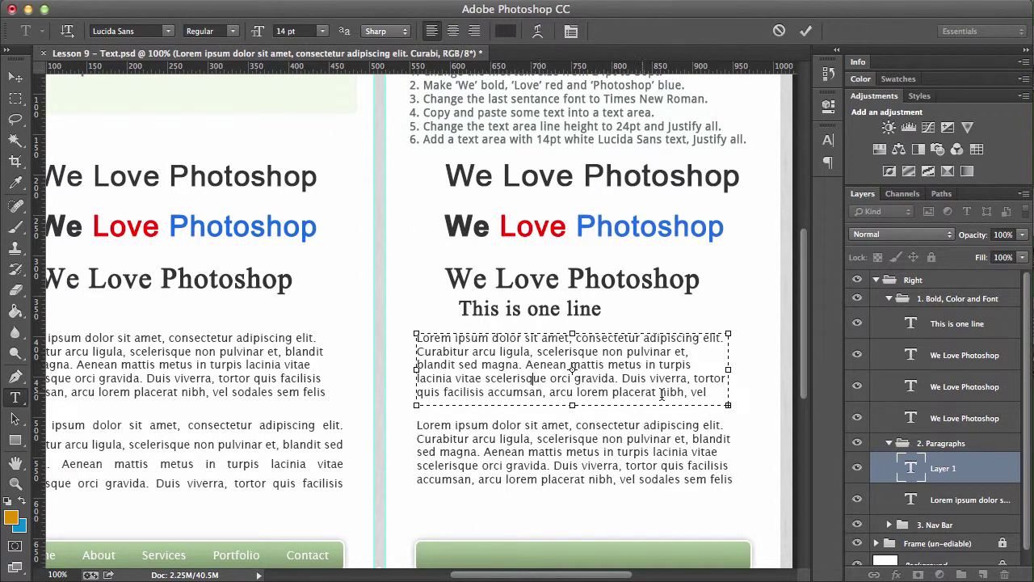
# Select only the visible lines of the pasted paragraph and set their size to 8 pt.
pyautogui.moveTo(711, 396); pyautogui.dragTo(419, 297)
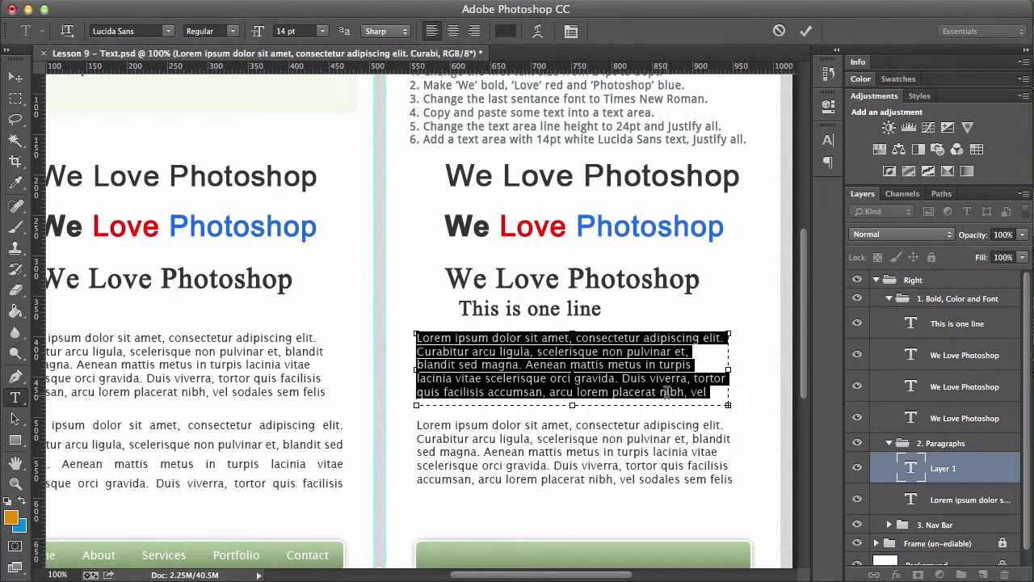
pyautogui.click(323, 31)
pyautogui.click(307, 73)
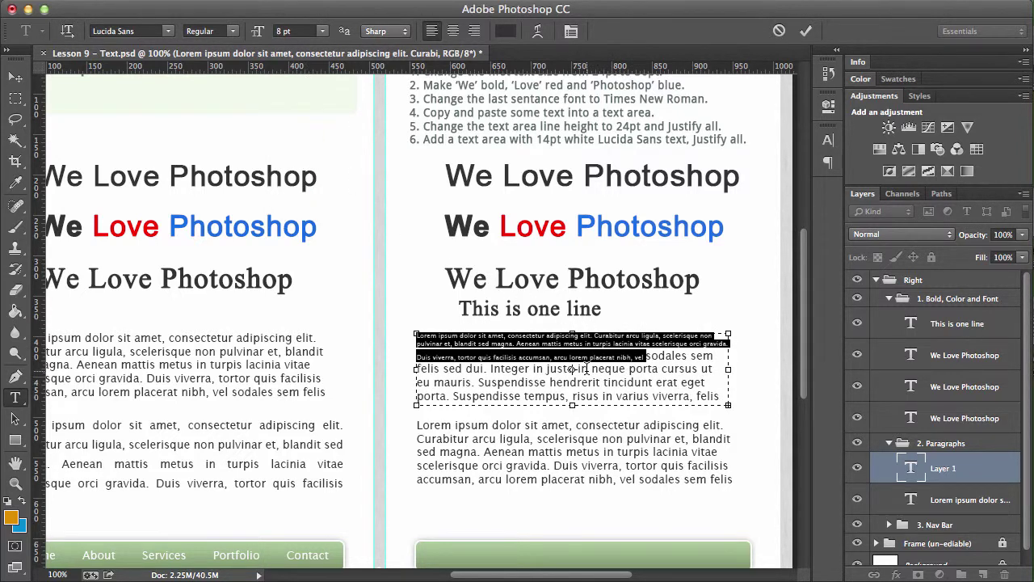
pyautogui.click(585, 368)
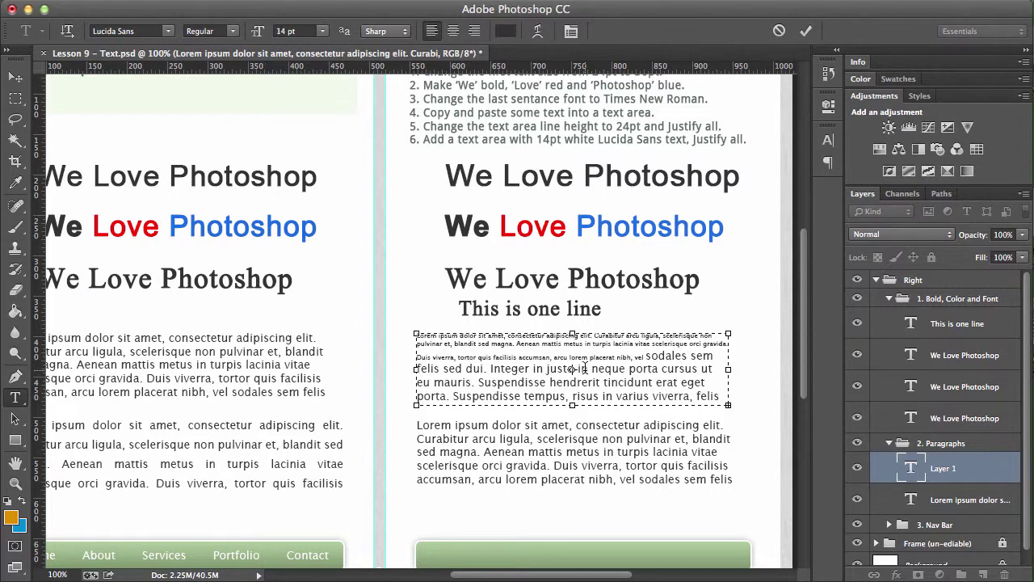
pyautogui.press('super+Return')
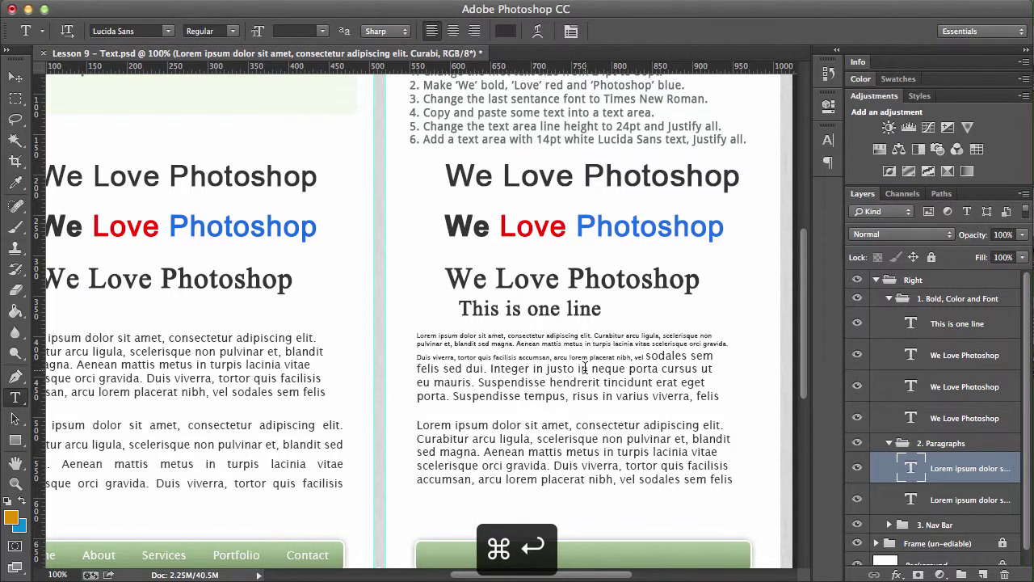
# Select all text in the pasted paragraph, including the hidden overflow, and set its size to 14 pt.
pyautogui.click(585, 368)
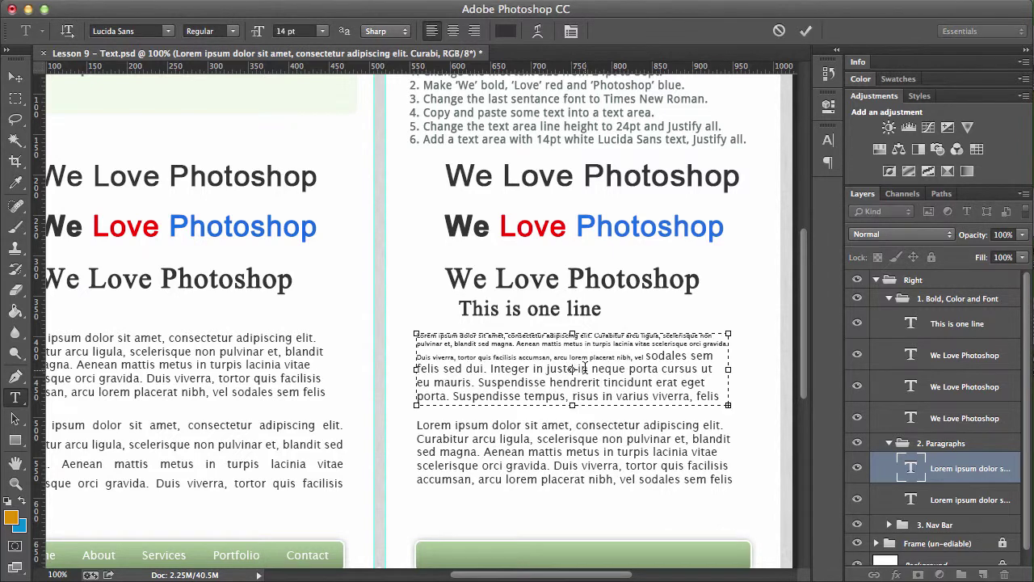
pyautogui.press('super+a')
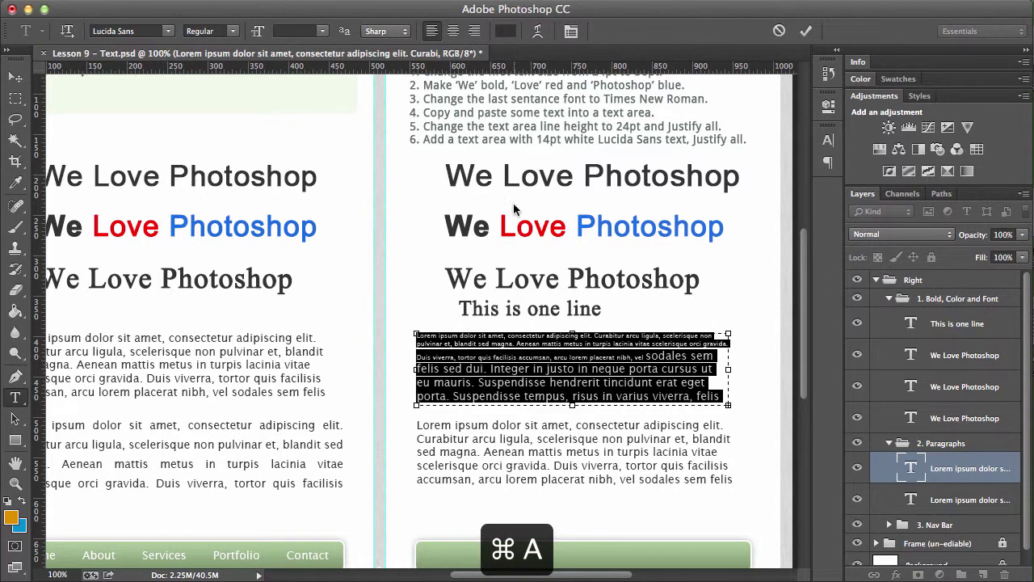
pyautogui.click(323, 36)
pyautogui.click(315, 126)
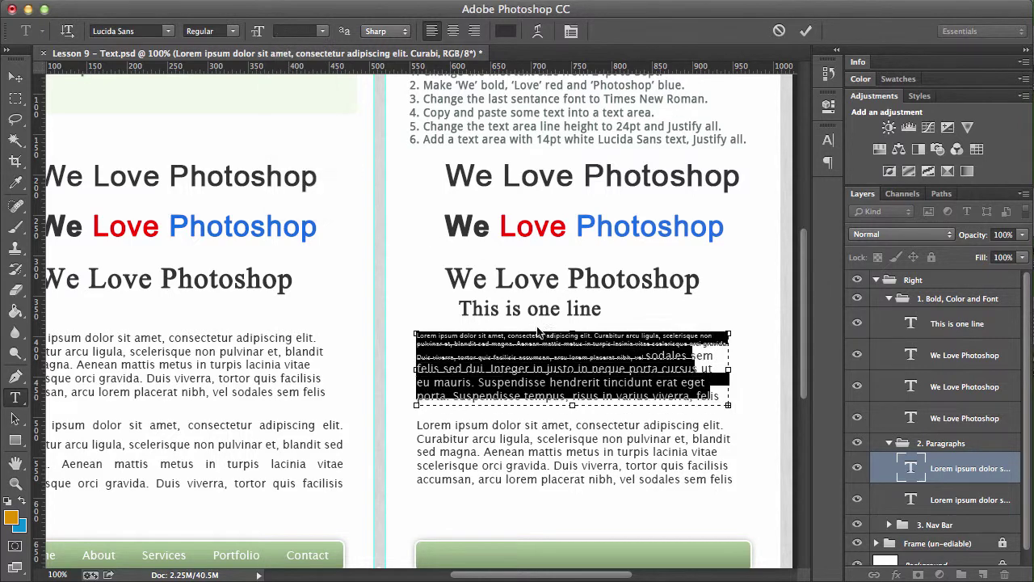
pyautogui.click(563, 360)
pyautogui.press('super+Return')
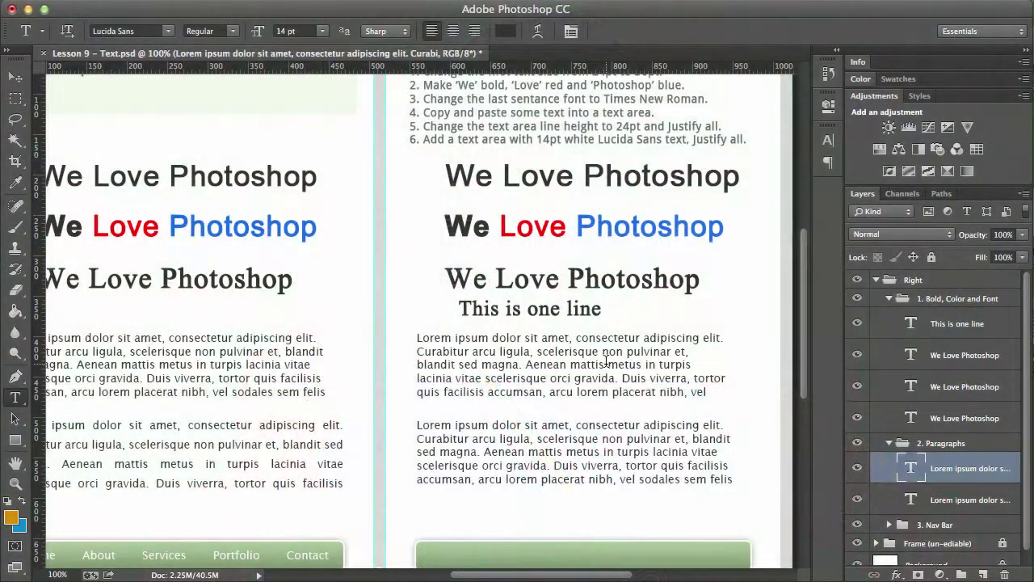
# Select all text in the lower Lorem ipsum paragraph on the right page and set its leading to 24 pt.
pyautogui.moveTo(388, 325); pyautogui.dragTo(443, 254)
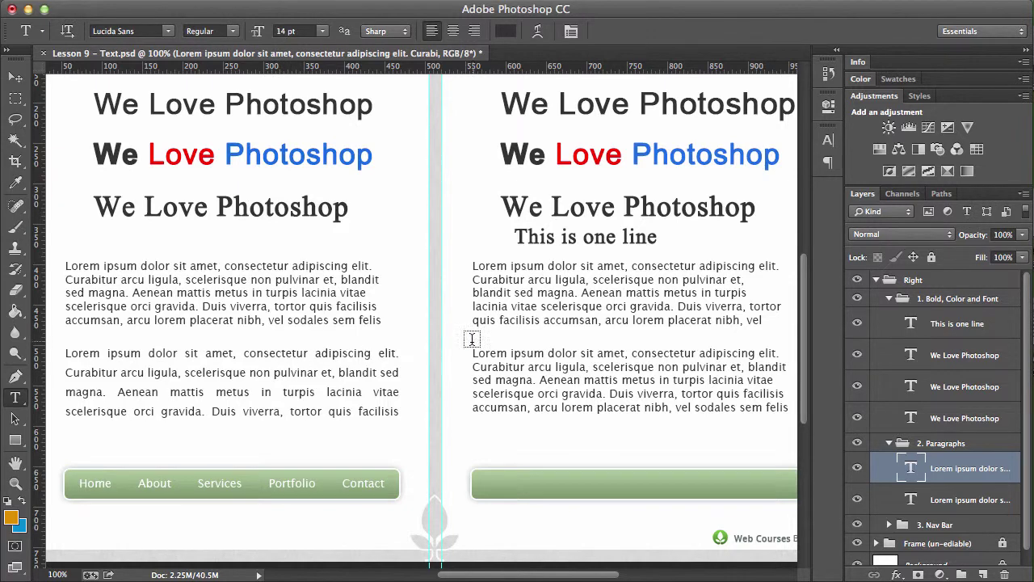
pyautogui.click(514, 379)
pyautogui.doubleClick(514, 379)
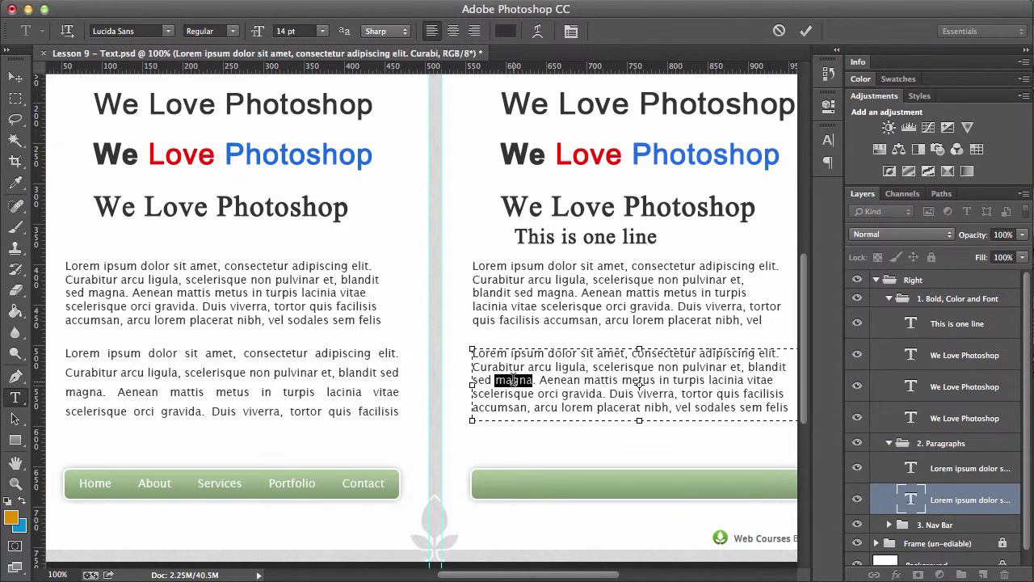
pyautogui.click(514, 379)
pyautogui.click(514, 379)
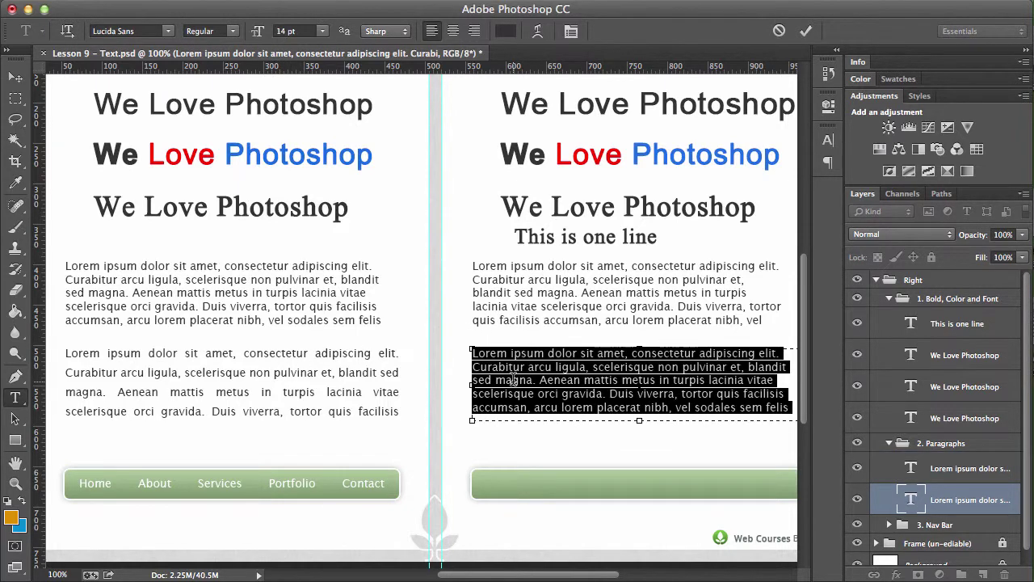
pyautogui.press('super+a')
pyautogui.click(440, 0)
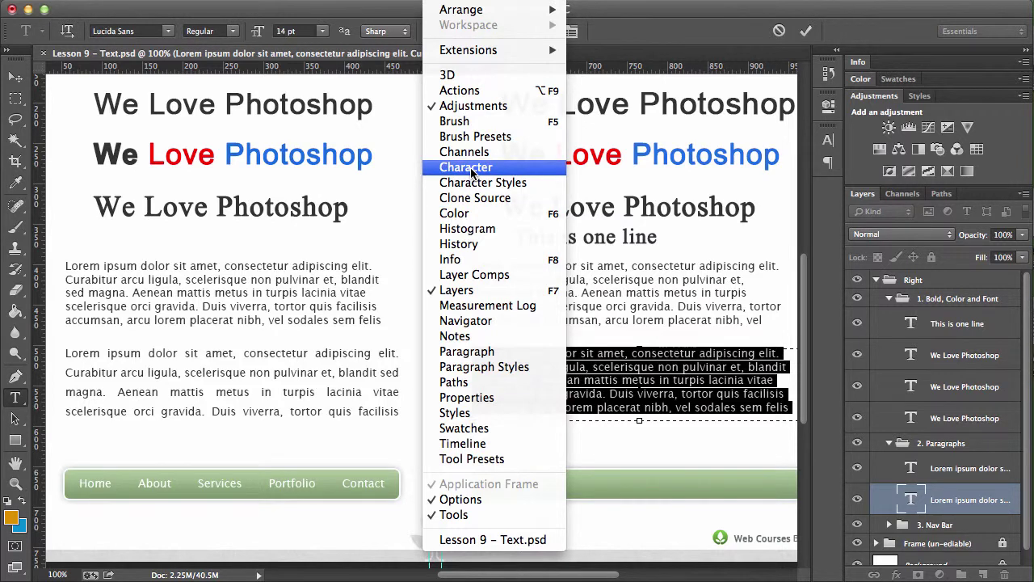
pyautogui.click(659, 387)
pyautogui.tripleClick(616, 378)
pyautogui.press('super+a')
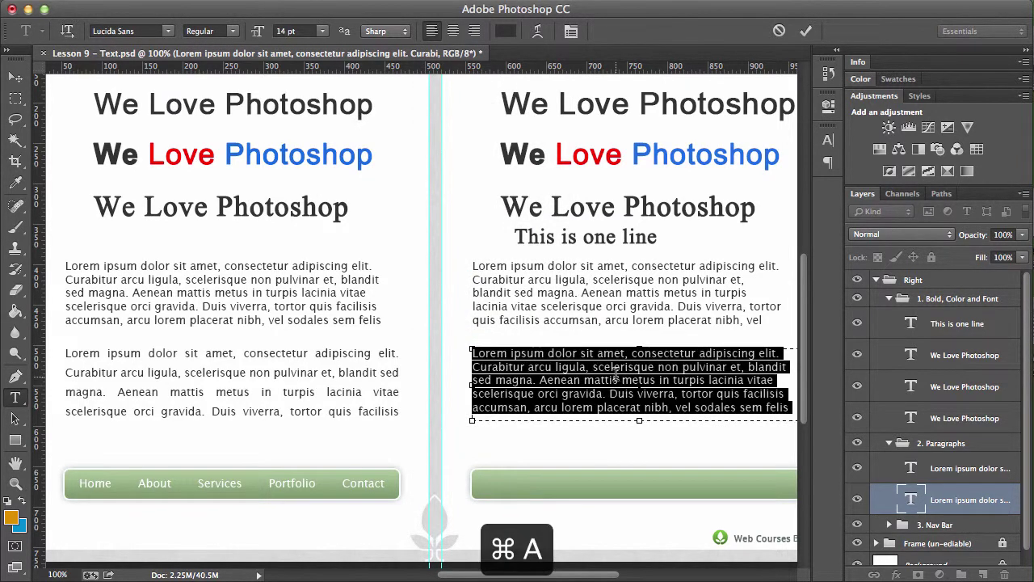
pyautogui.press('super+t')
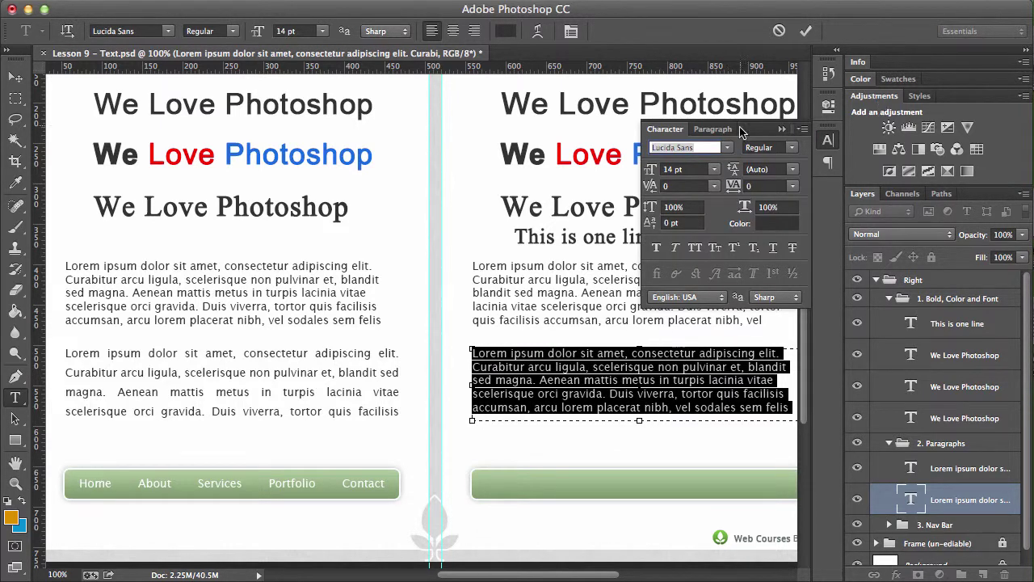
pyautogui.click(699, 131)
pyautogui.click(678, 130)
pyautogui.click(792, 169)
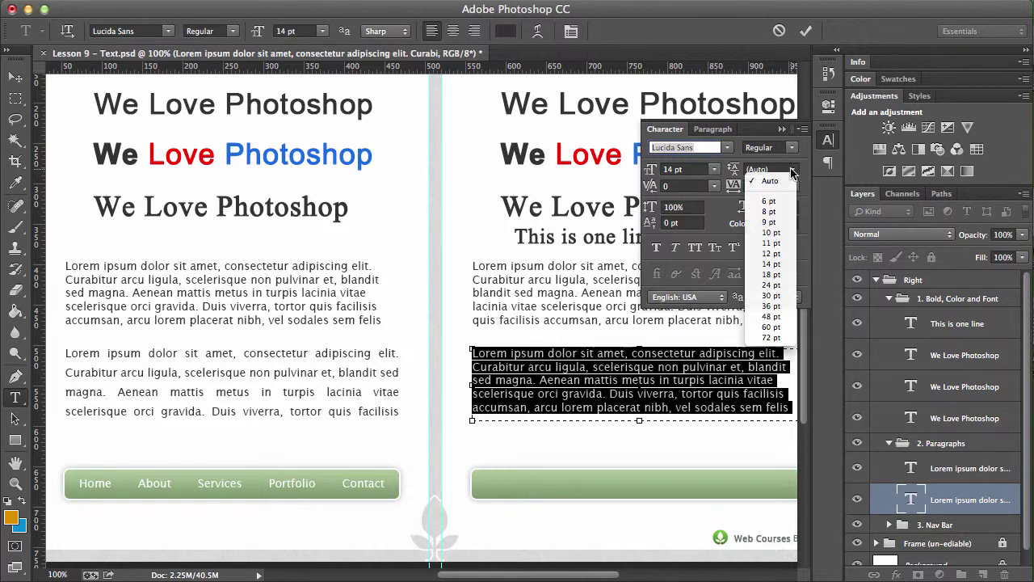
pyautogui.click(791, 287)
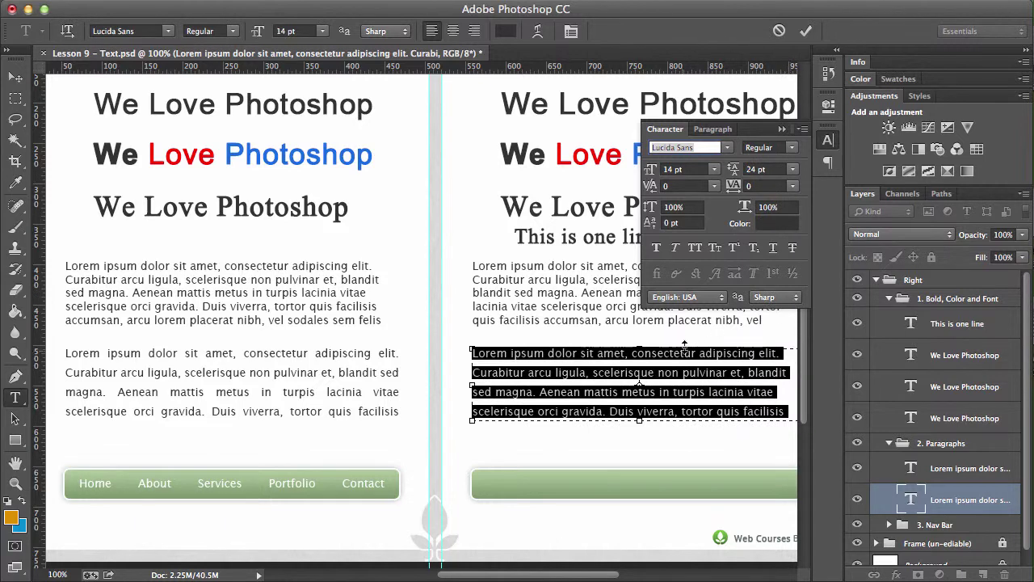
# Reselect the whole lower paragraph on the right page, apply 24 pt leading again, and commit the text edit.
pyautogui.click(673, 368)
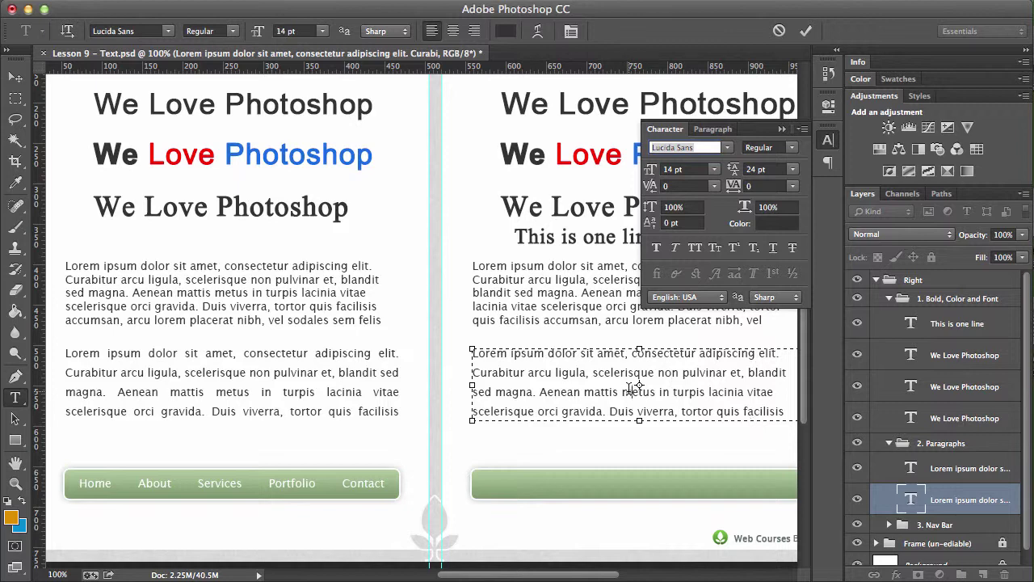
pyautogui.press('super+a')
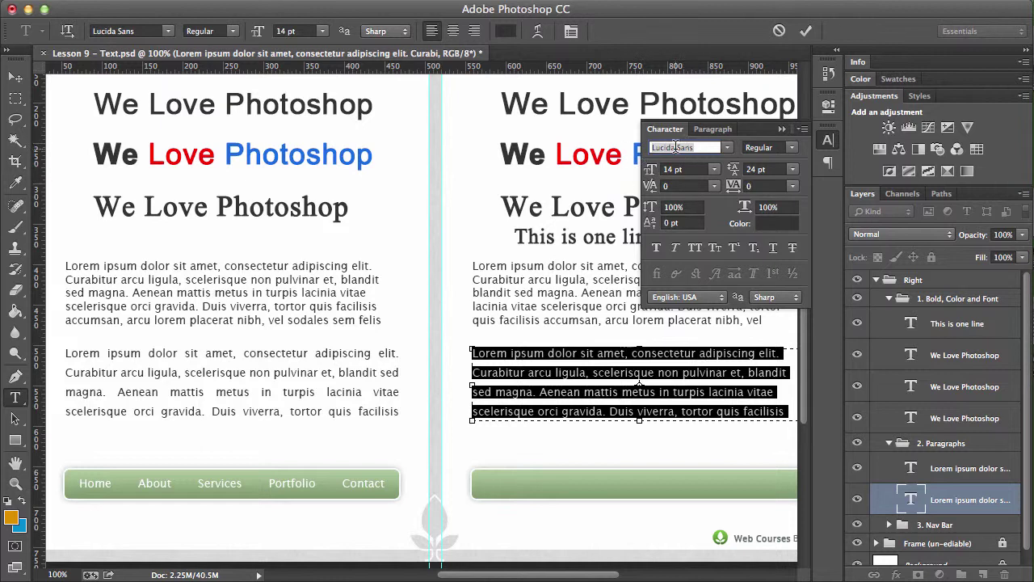
pyautogui.click(793, 170)
pyautogui.click(789, 285)
pyautogui.click(620, 356)
pyautogui.press('super+Return')
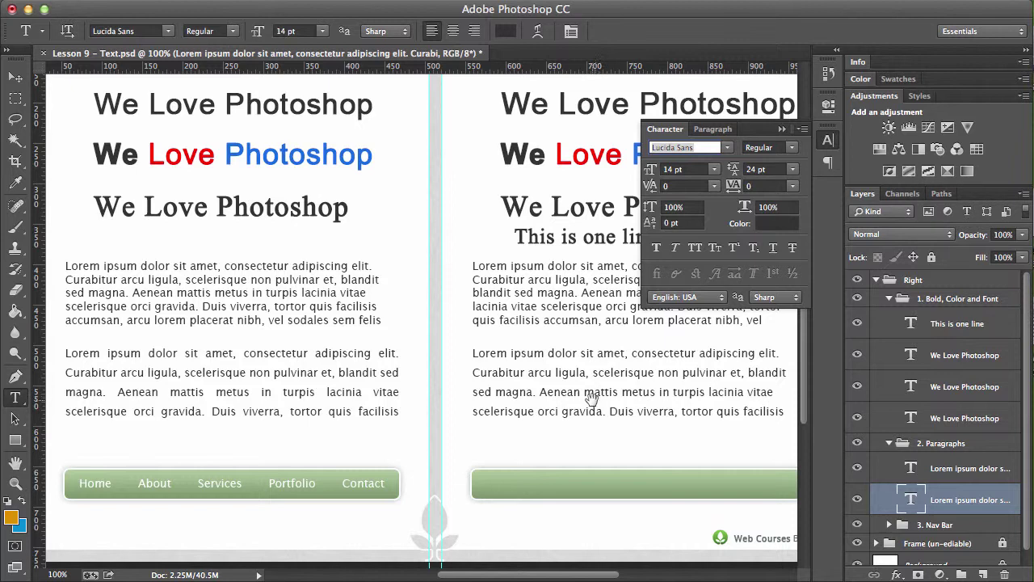
# Expand the 3. Nav Bar group and select its Nav Bg layer.
pyautogui.moveTo(588, 392); pyautogui.dragTo(556, 304)
pyautogui.moveTo(377, 353); pyautogui.dragTo(387, 346)
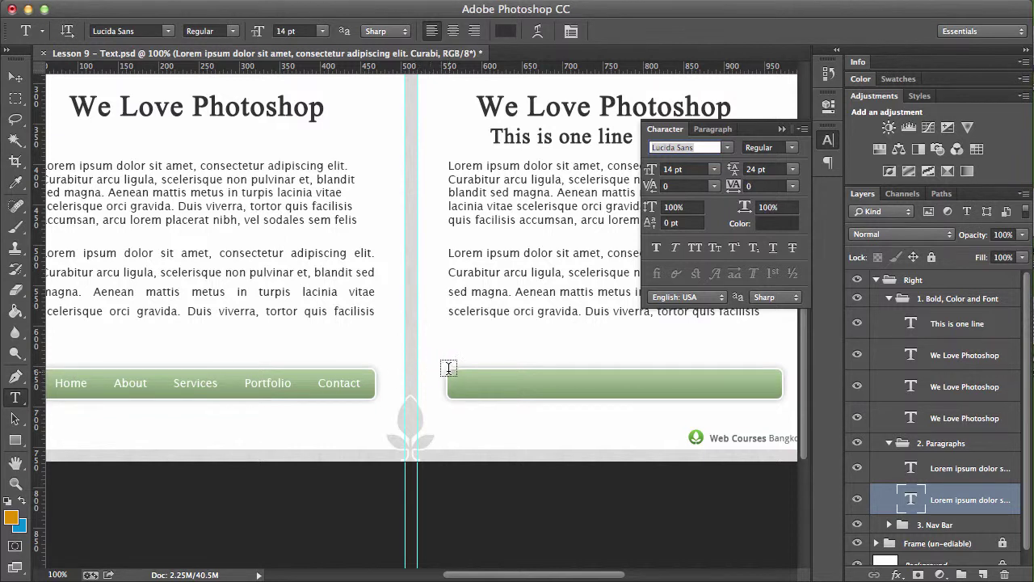
pyautogui.scroll(-1, 990, 459)
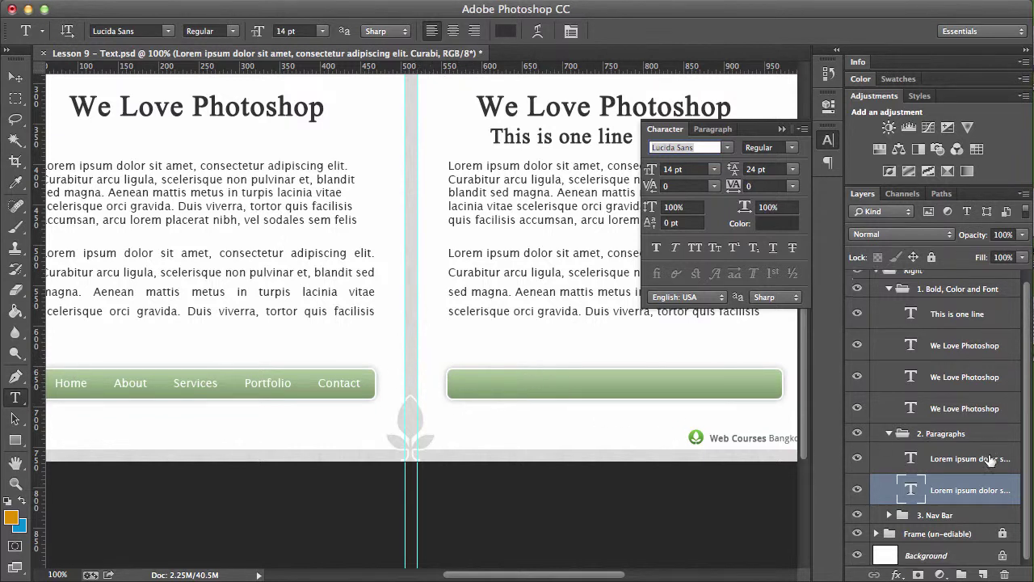
pyautogui.click(942, 509)
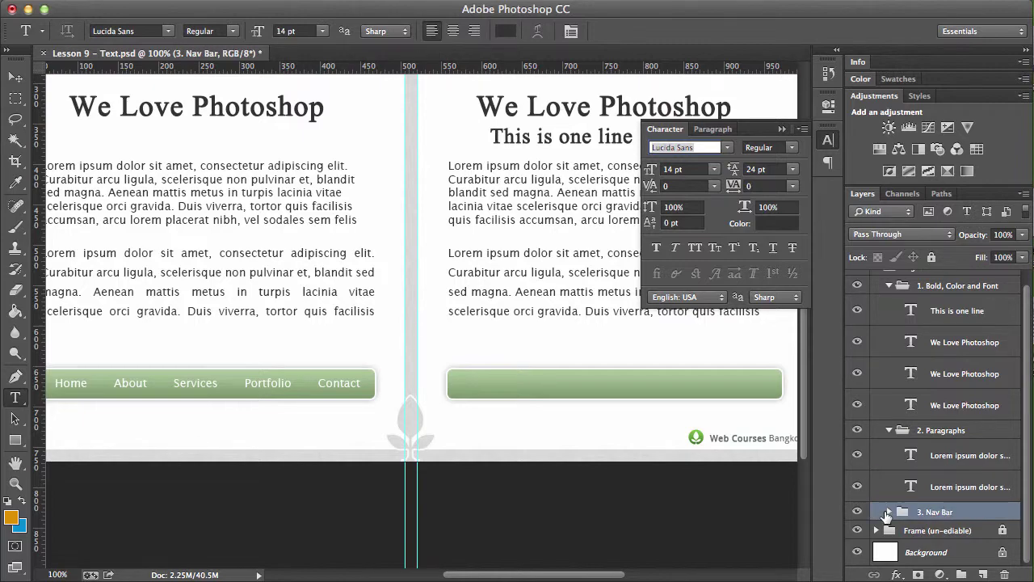
pyautogui.click(888, 513)
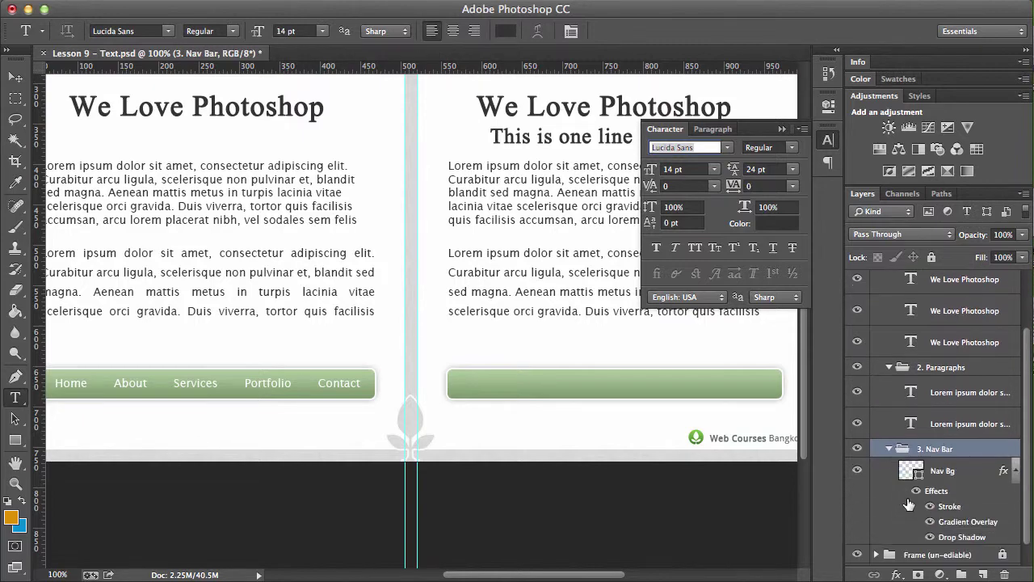
pyautogui.click(958, 475)
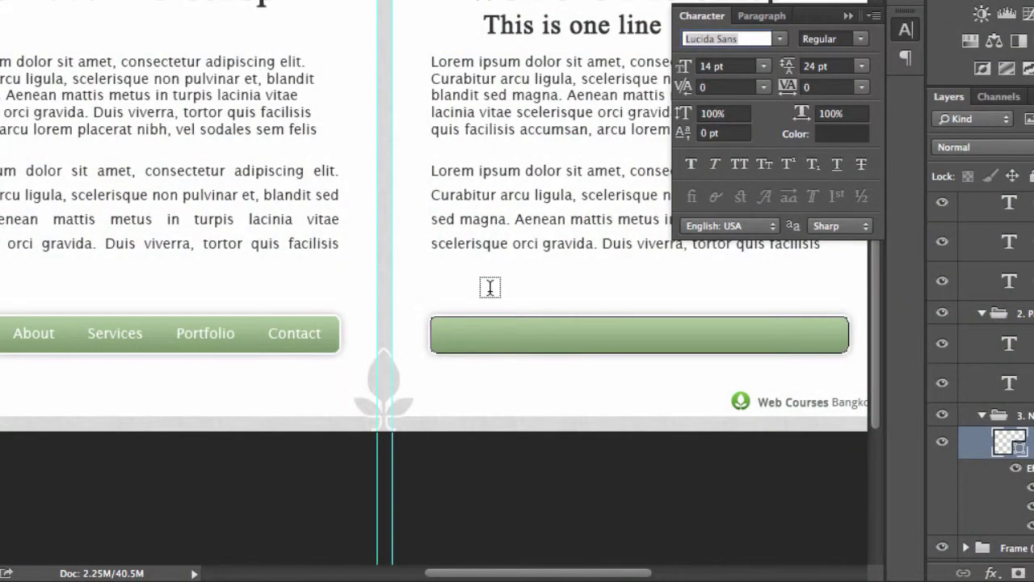
# Create a text area about 392 by 28 px just above the right page's empty green bar, containing "Home About Services Portfolio Contact".
pyautogui.moveTo(441, 276); pyautogui.dragTo(833, 301)
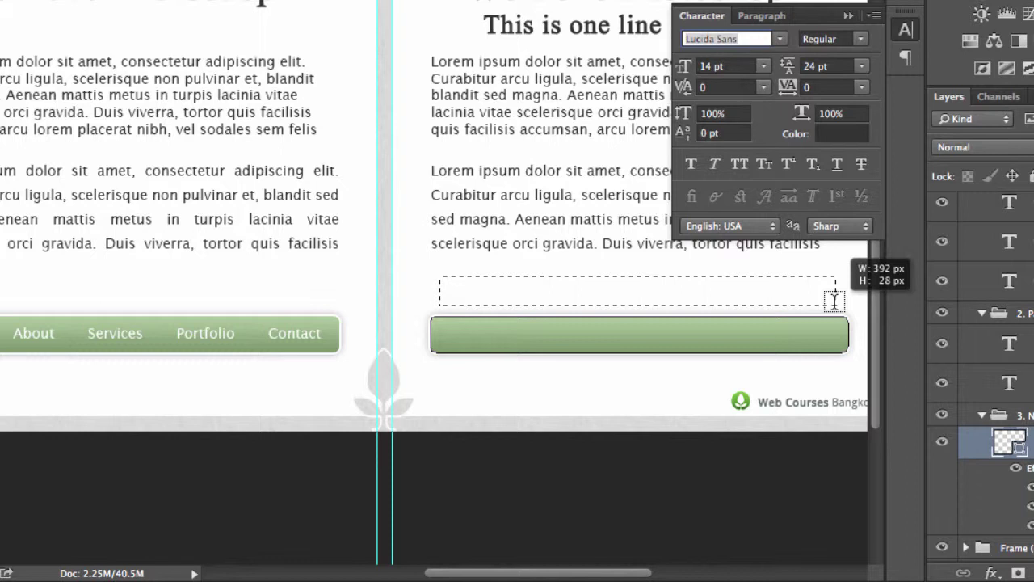
pyautogui.moveTo(834, 300); pyautogui.dragTo(835, 301)
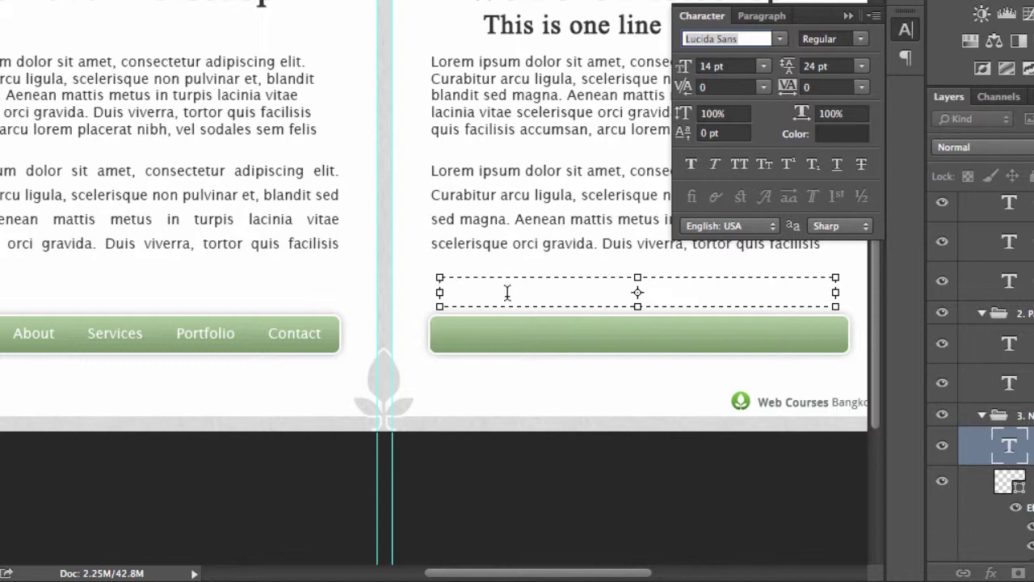
pyautogui.write('Home About Services')
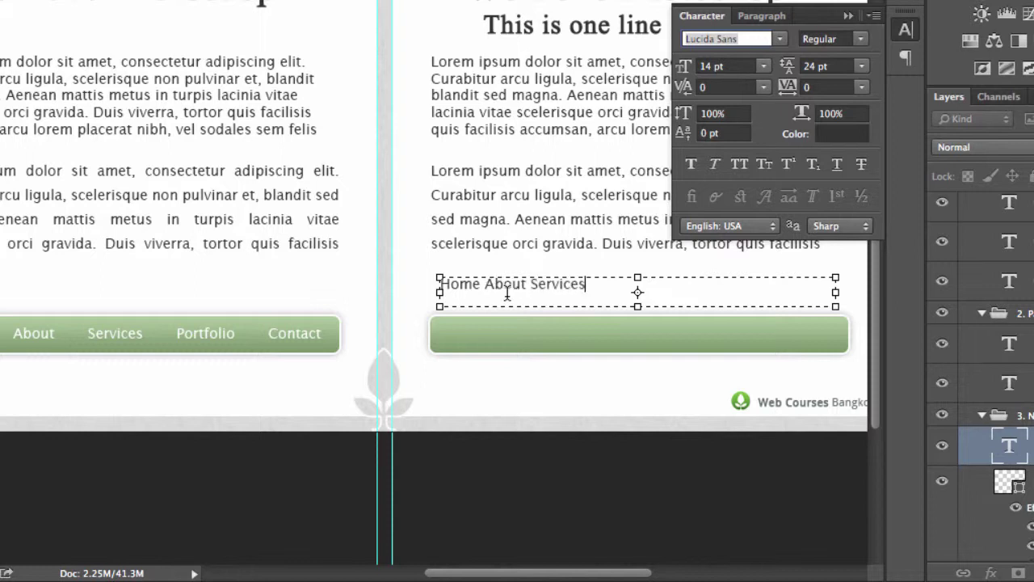
pyautogui.write(' Portfolio Contact')
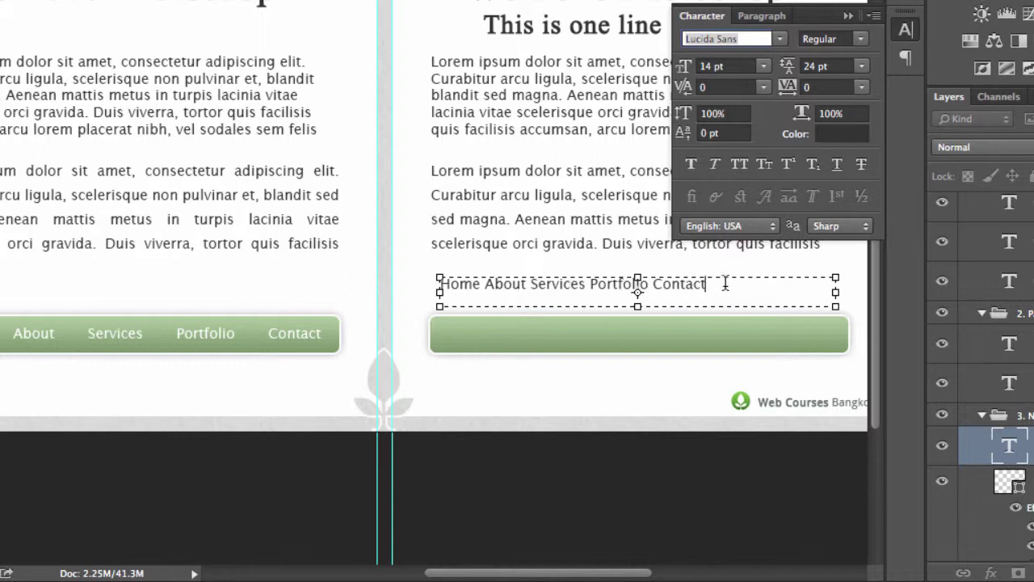
# Select the whole line of navigation text and apply Justify all to spread it across its text area.
pyautogui.moveTo(730, 283); pyautogui.dragTo(413, 275)
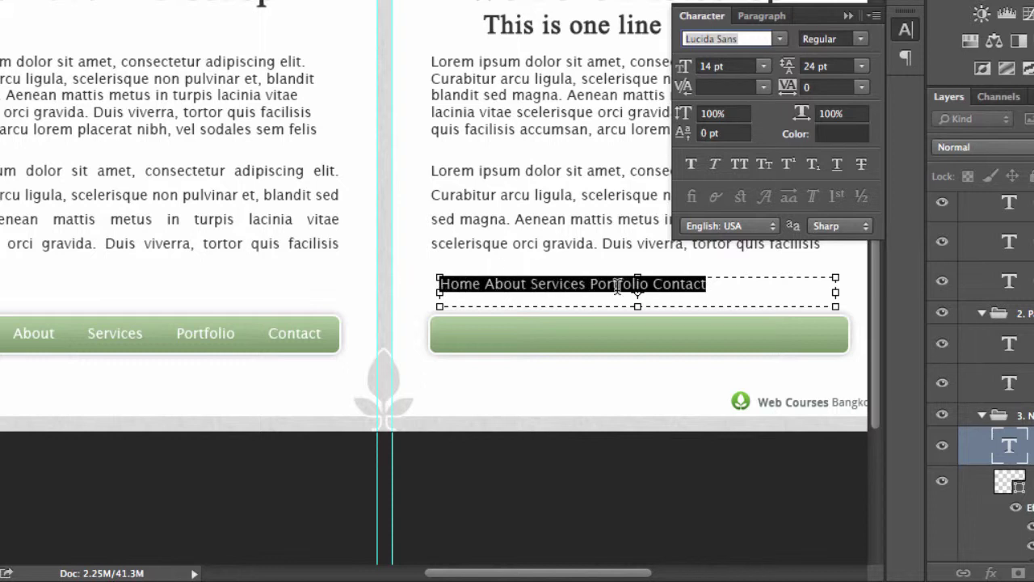
pyautogui.click(749, 17)
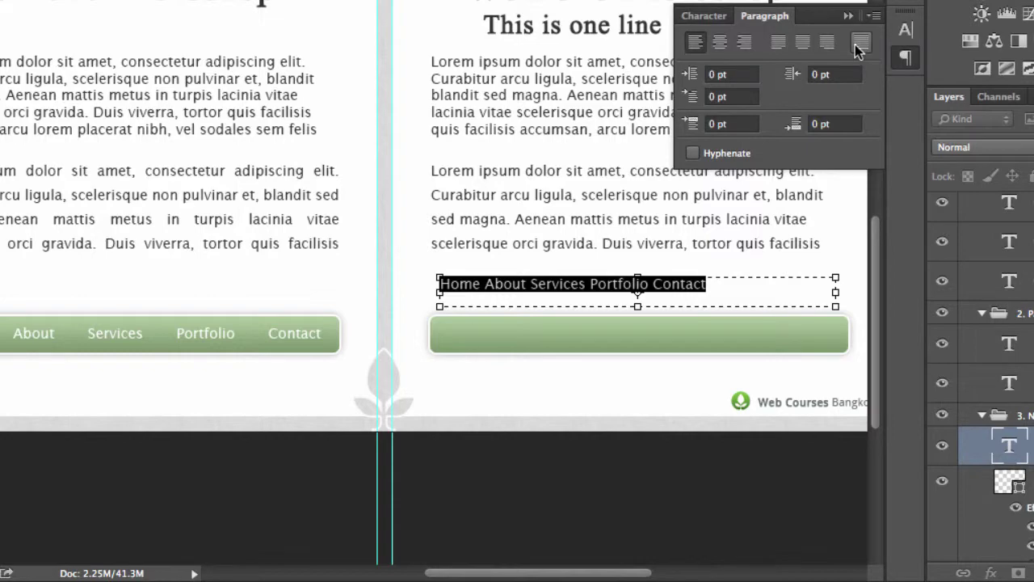
pyautogui.click(859, 47)
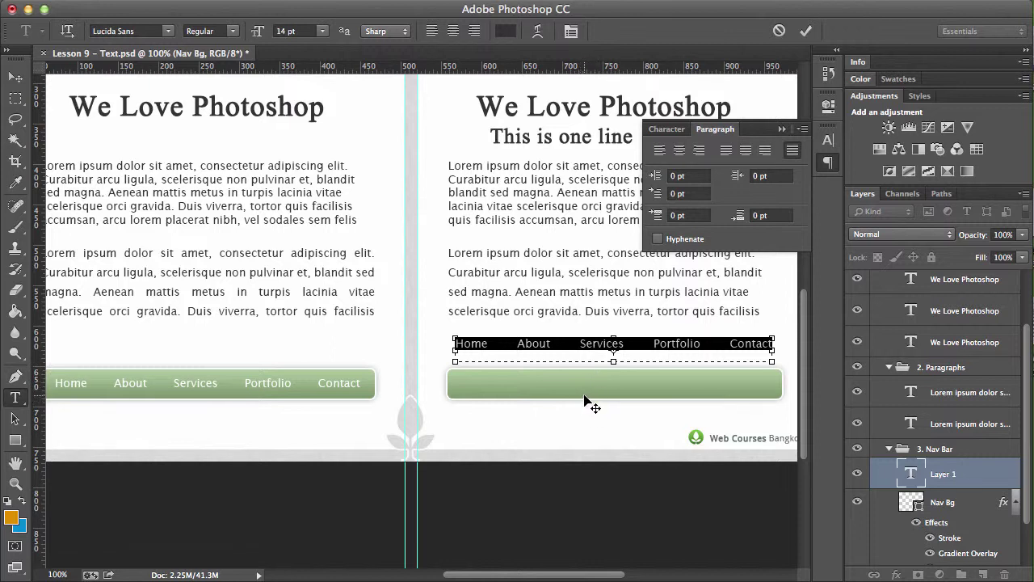
# Move the navigation text down onto the right page's green bar and set its color to white (ffffff).
pyautogui.click(15, 77)
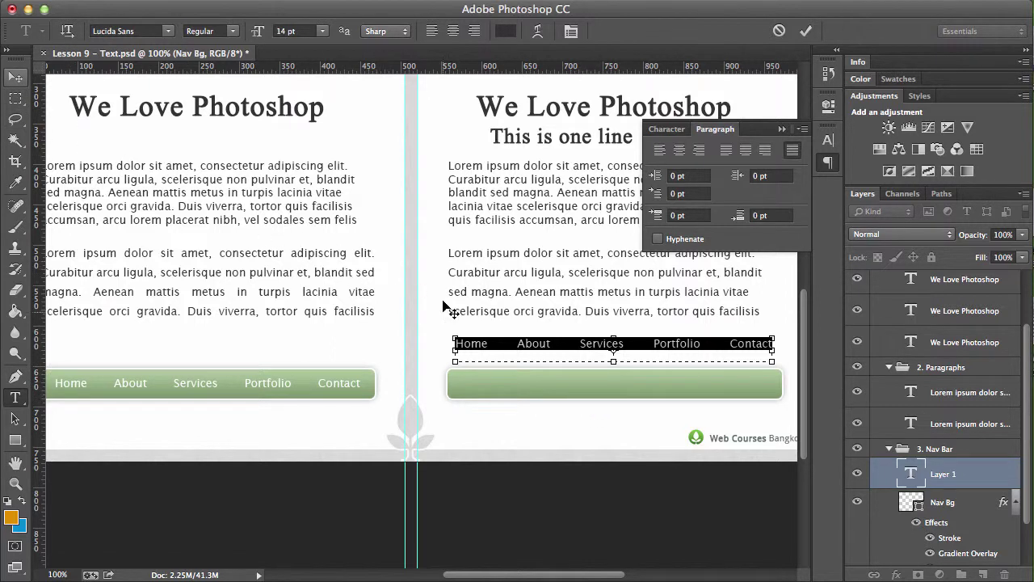
pyautogui.moveTo(555, 381); pyautogui.dragTo(554, 421)
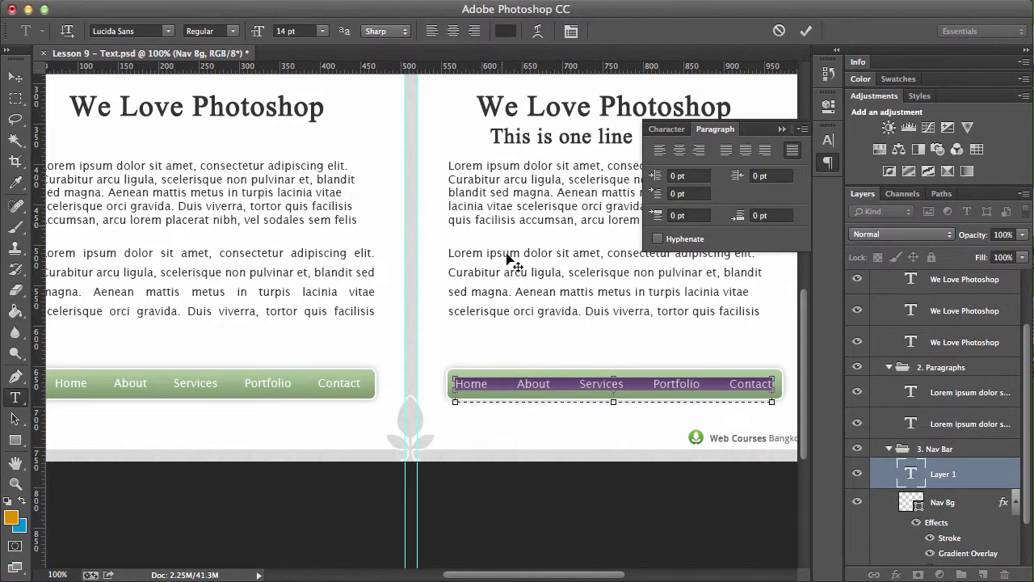
pyautogui.click(507, 31)
pyautogui.moveTo(589, 198); pyautogui.dragTo(556, 132)
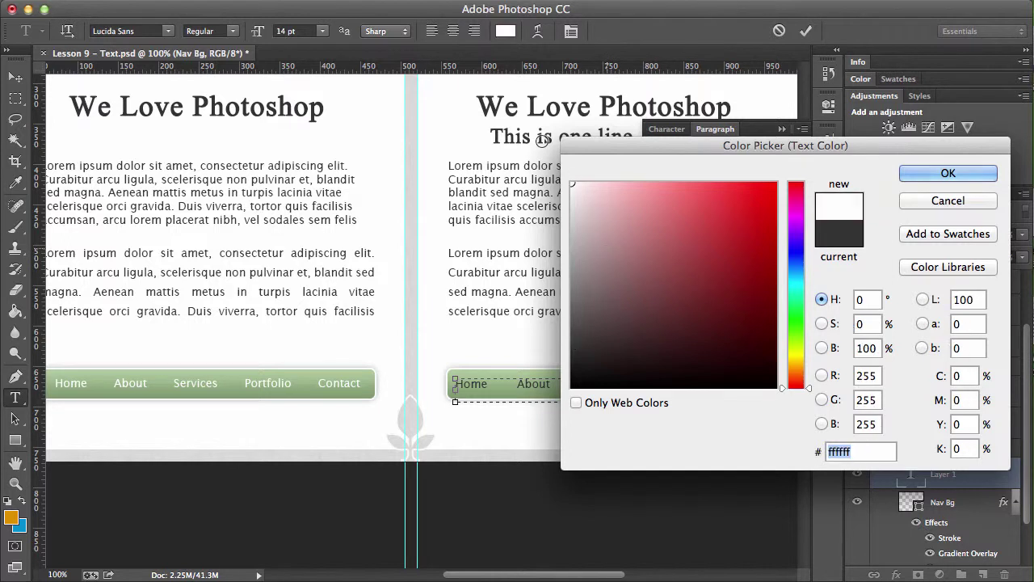
pyautogui.click(926, 176)
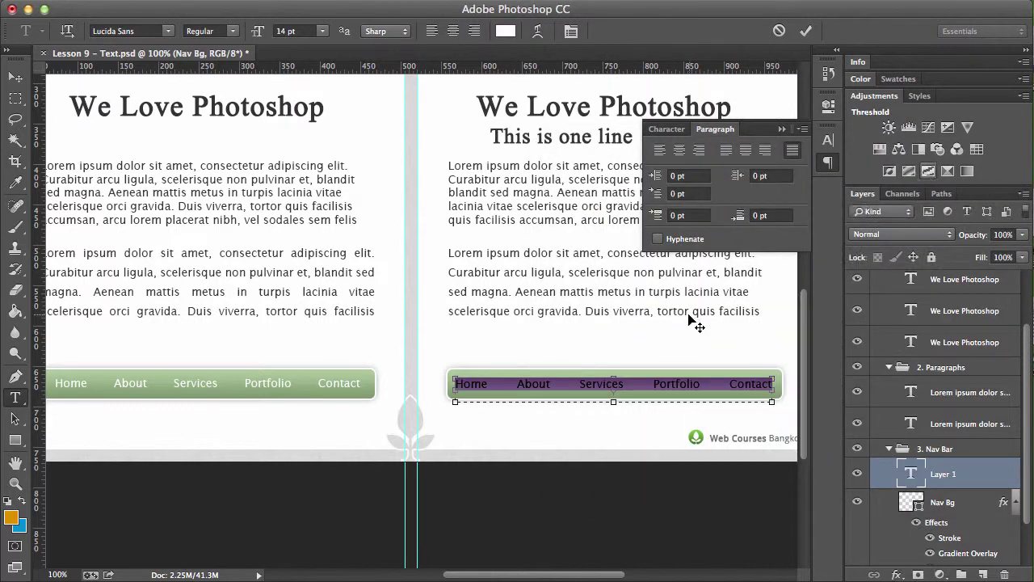
pyautogui.click(613, 384)
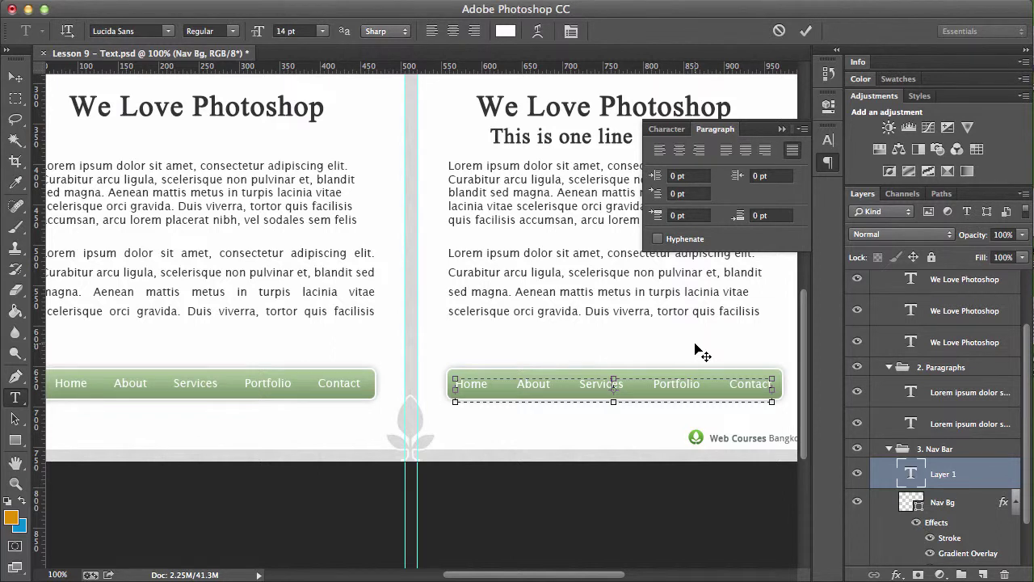
# Insert "Articles" between "Portfolio" and "Contact" in the navigation text, commit it, and nudge the text up slightly in the bar.
pyautogui.click(707, 387)
pyautogui.write('Artic ')
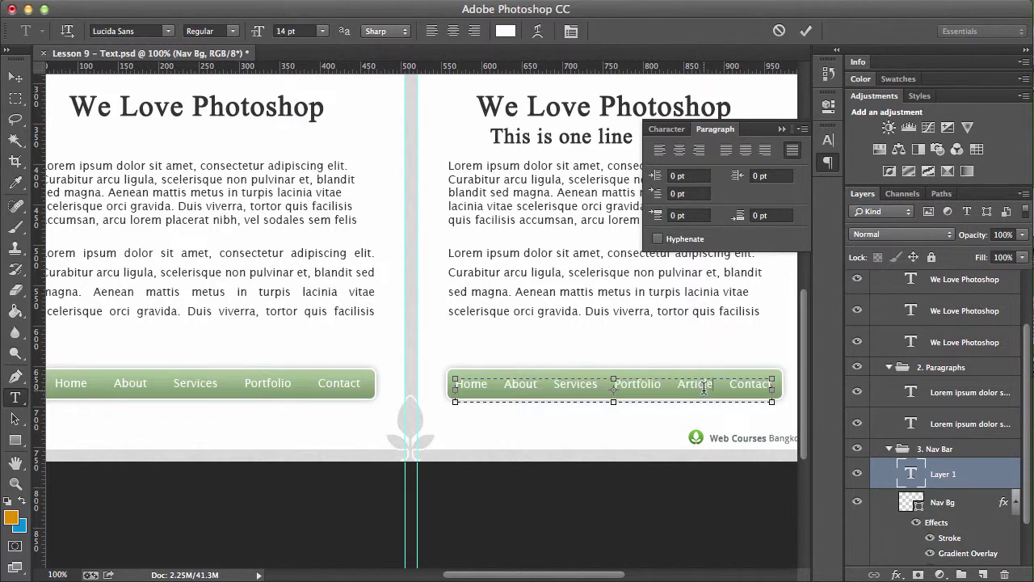
pyautogui.write('les')
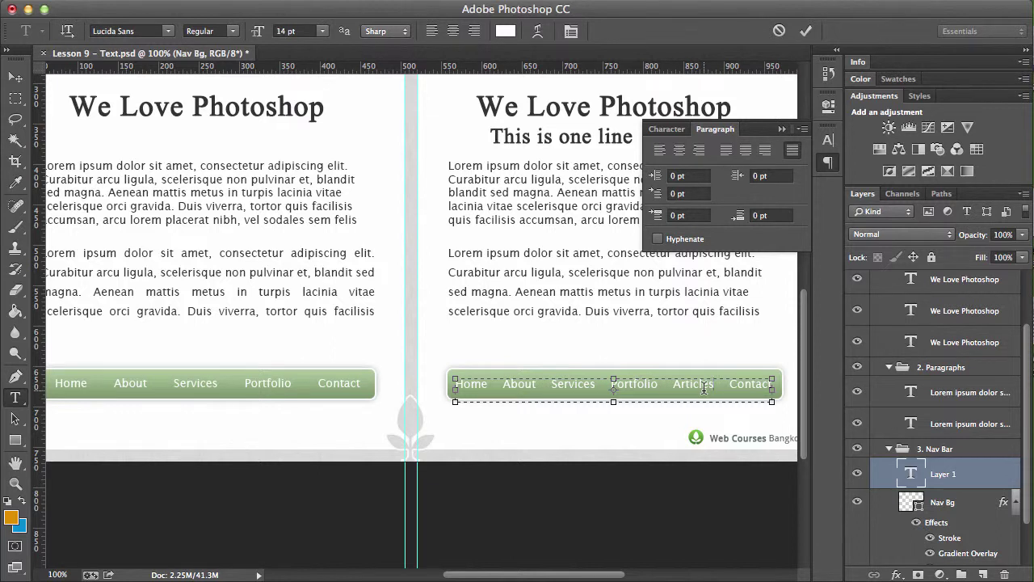
pyautogui.press('super+Return')
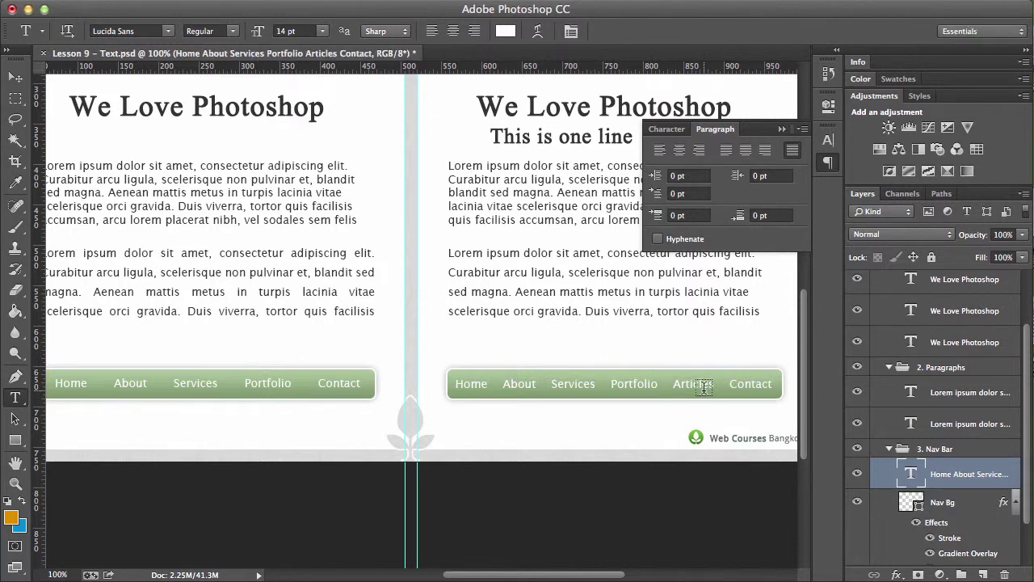
pyautogui.press('v')
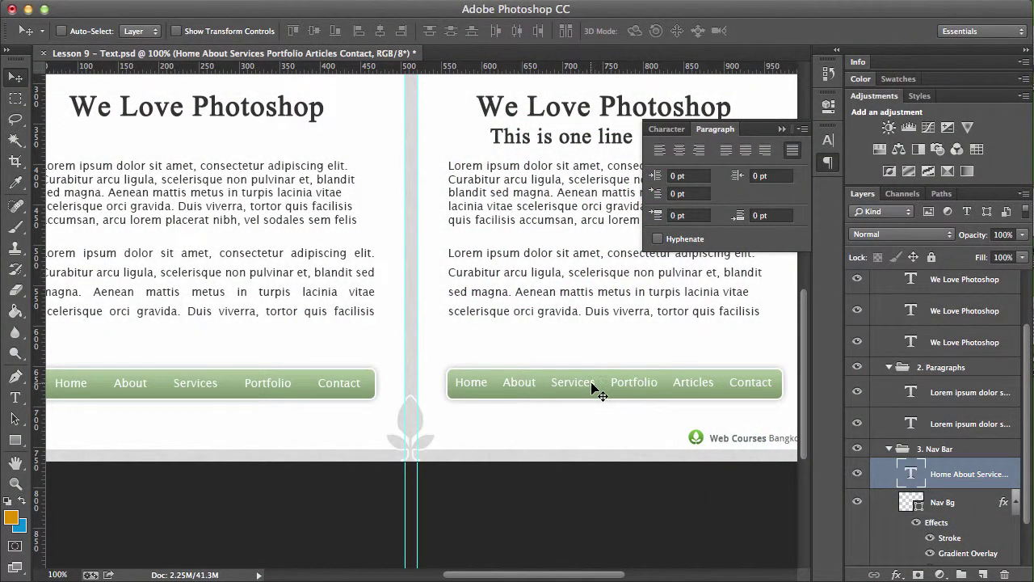
# Add "us" after "About" in the right page's navigation text, remove the space between them to form "Aboutus", and commit the edit.
pyautogui.press('t')
pyautogui.click(536, 381)
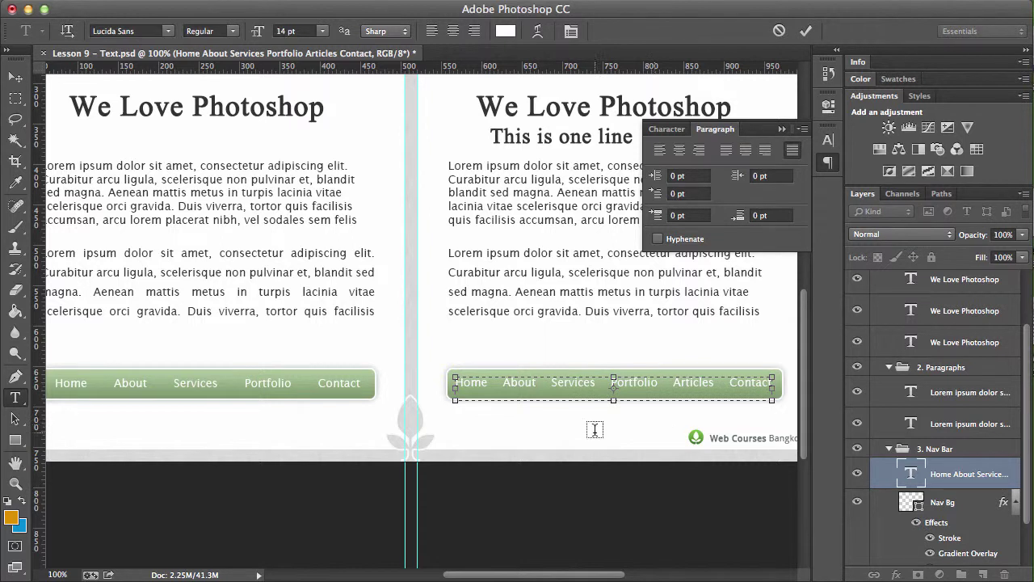
pyautogui.write('us')
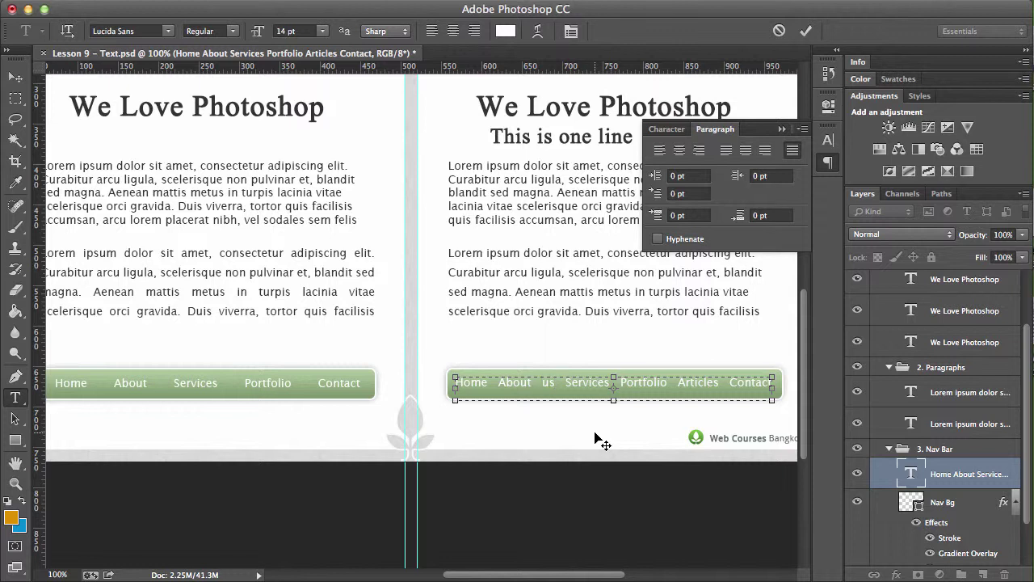
pyautogui.press('BackSpace')
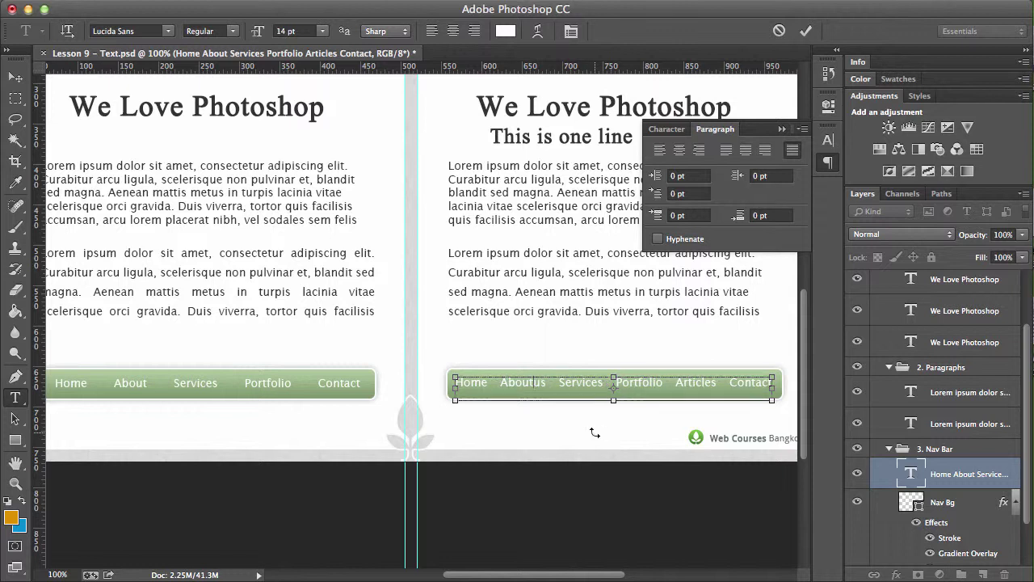
pyautogui.press('super+plus')
pyautogui.press('super+plus')
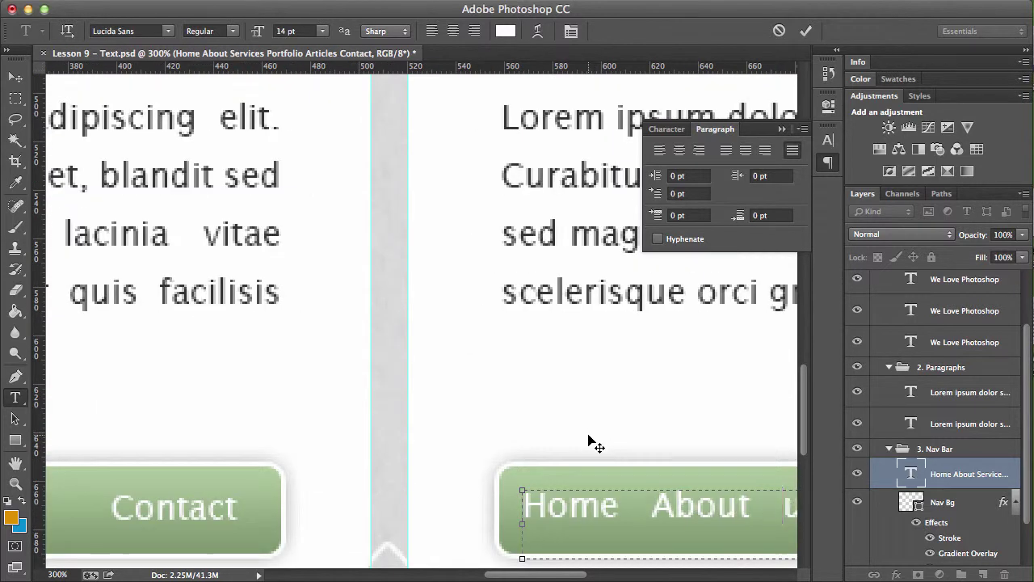
pyautogui.press('BackSpace')
pyautogui.press('super+Return')
# Set the tracking of only the "t" in "Aboutus" to 420 to open a gap before "us", and commit the text.
pyautogui.moveTo(588, 431); pyautogui.dragTo(266, 196)
pyautogui.click(434, 257)
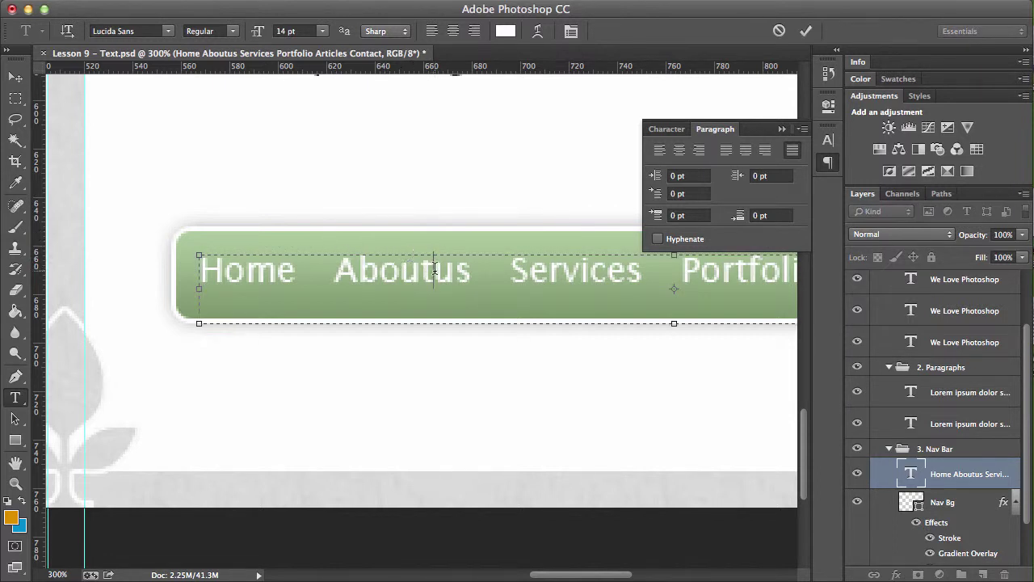
pyautogui.moveTo(435, 268); pyautogui.dragTo(421, 268)
pyautogui.click(667, 128)
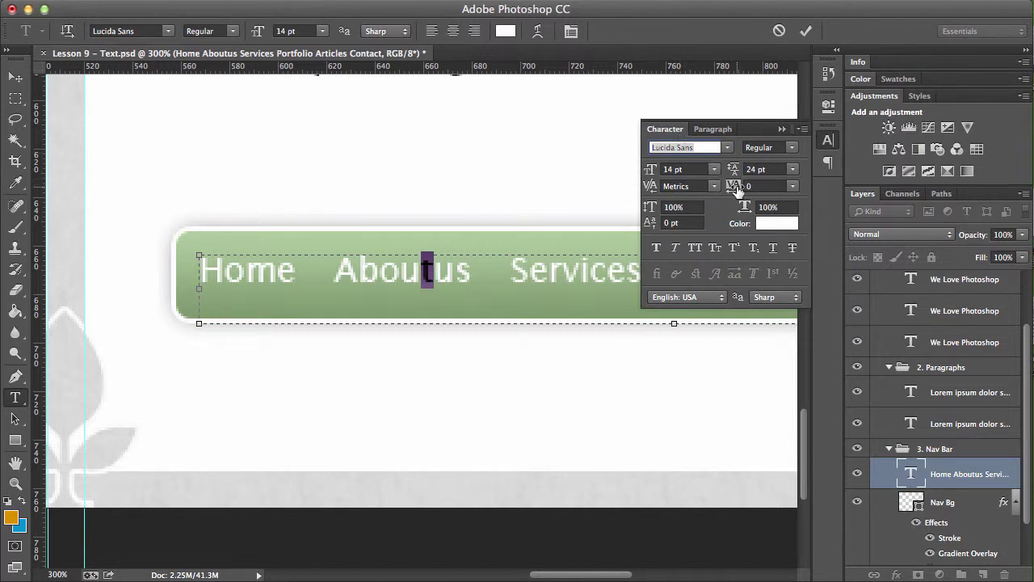
pyautogui.moveTo(735, 188); pyautogui.dragTo(754, 189)
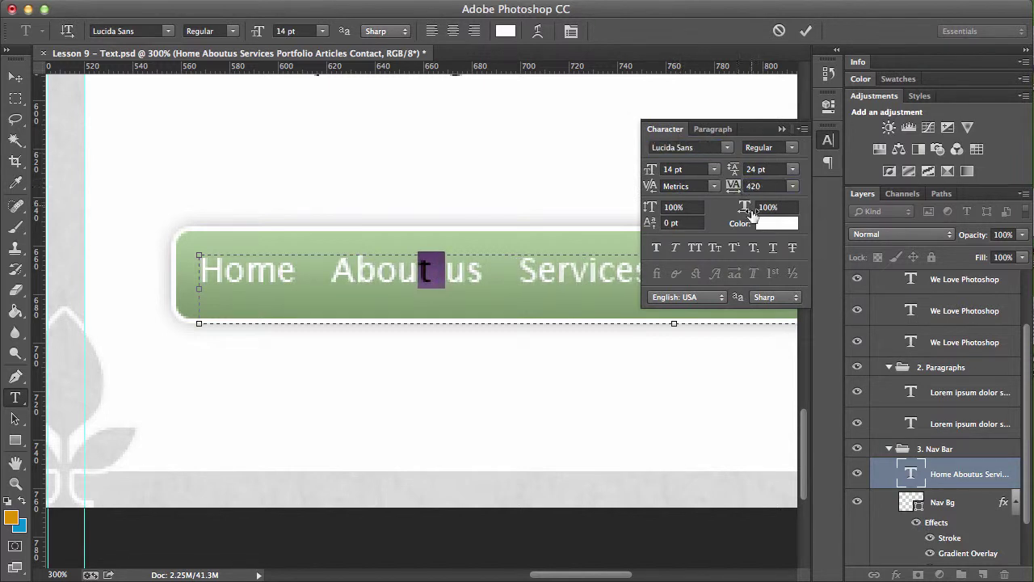
pyautogui.click(426, 270)
pyautogui.click(438, 271)
pyautogui.press('super+Return')
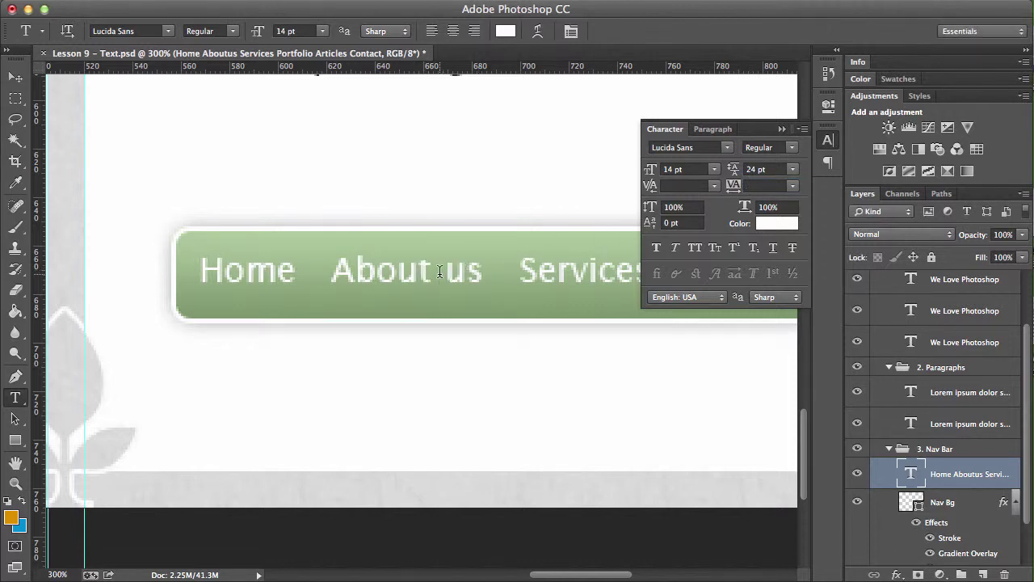
pyautogui.press('super+minus')
pyautogui.press('super+minus')
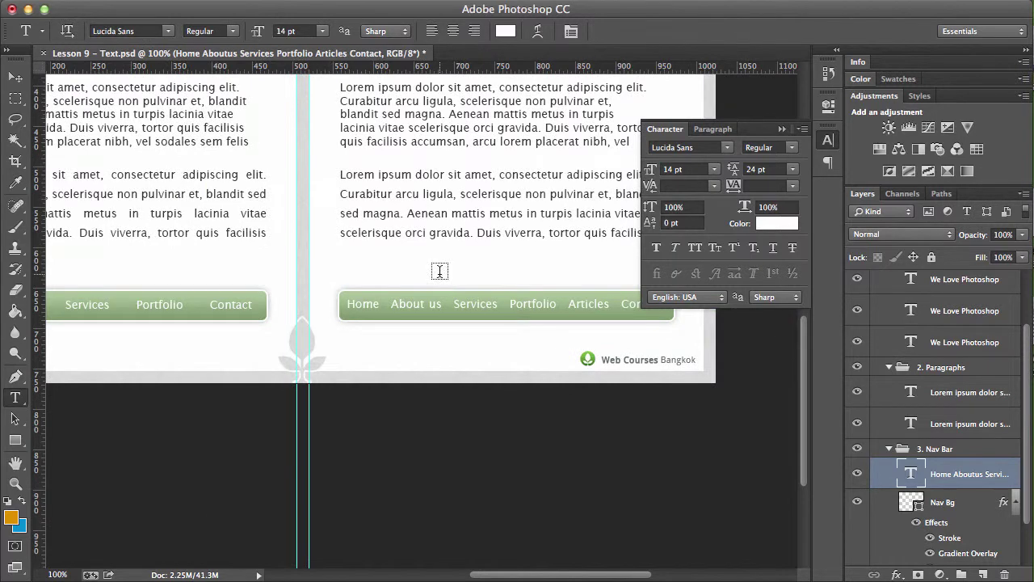
pyautogui.moveTo(461, 266); pyautogui.dragTo(420, 260)
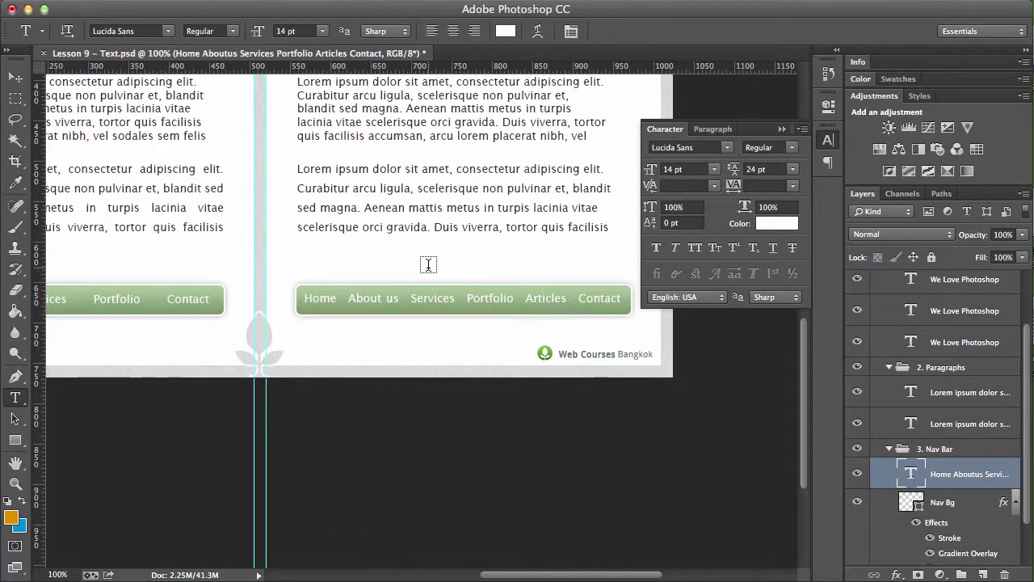